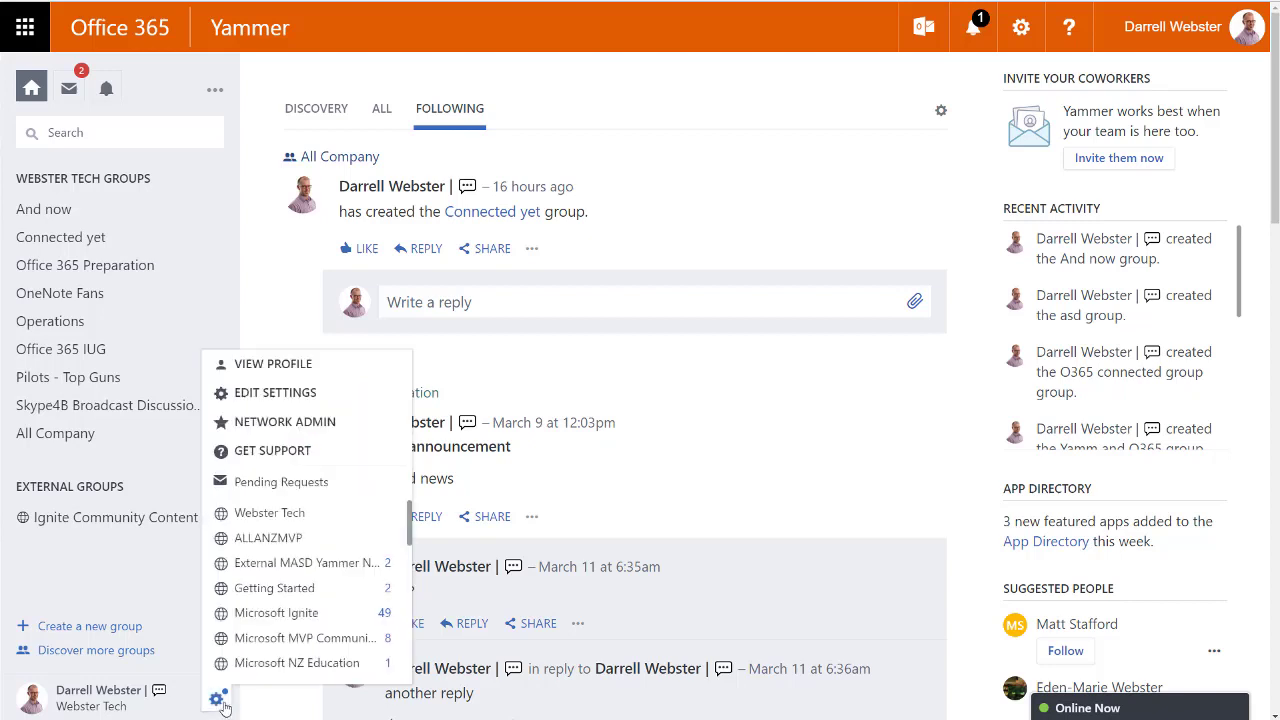
# Go to Network Admin > Configuration for the Webster Tech network.
pyautogui.click(275, 418)
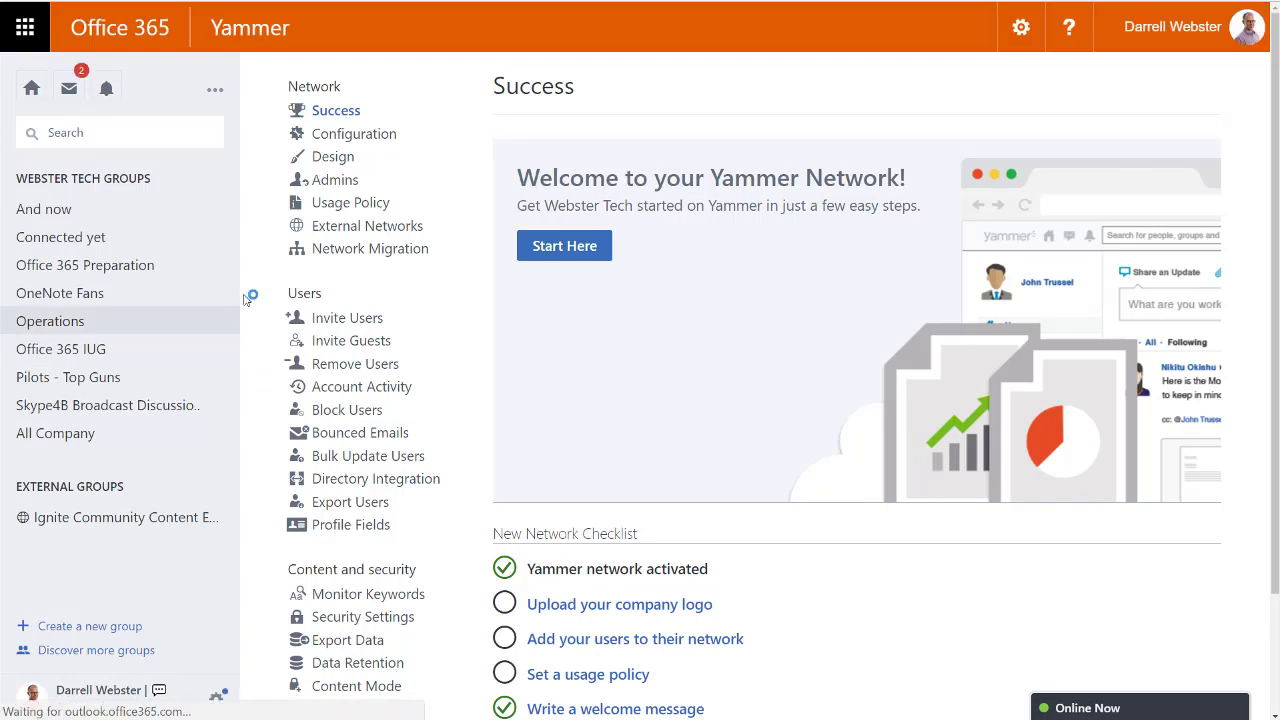
pyautogui.click(350, 138)
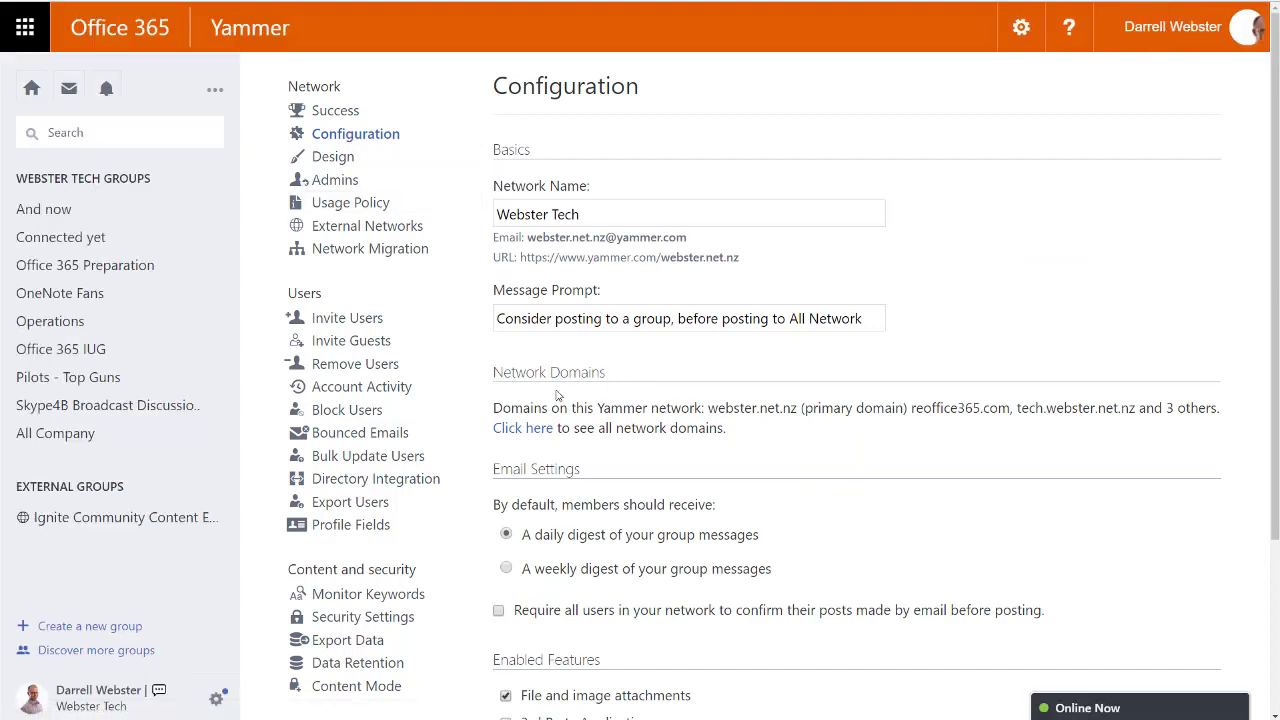
pyautogui.moveTo(494, 408); pyautogui.dragTo(738, 433)
pyautogui.click(784, 458)
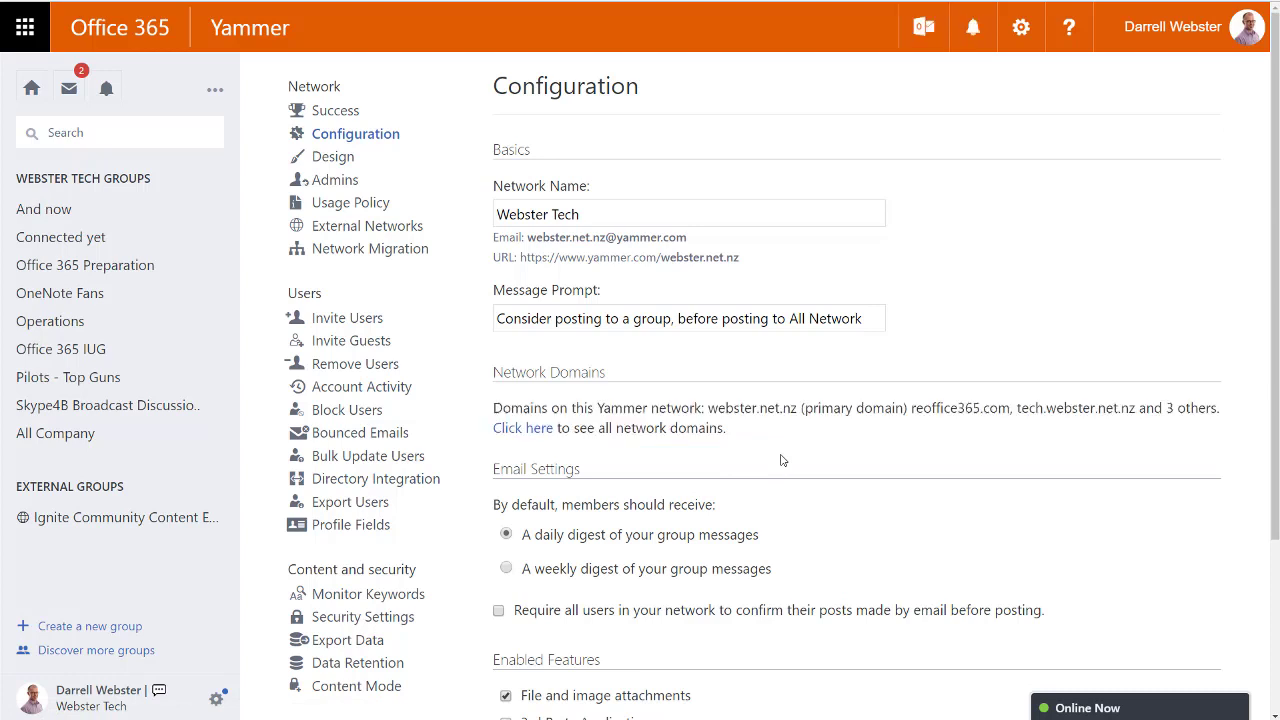
# In Security Settings, enforce Office 365 identity with Committed Enforcement and save.
pyautogui.click(381, 620)
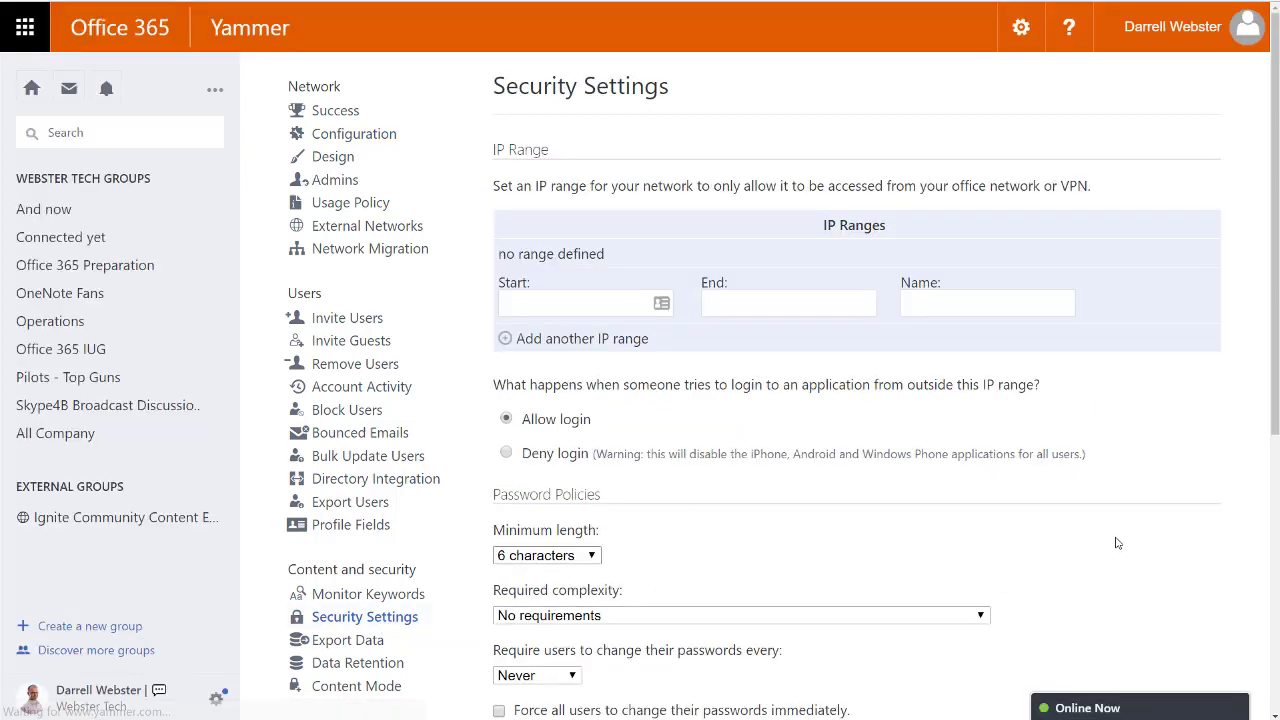
pyautogui.scroll(-3, 1117, 542)
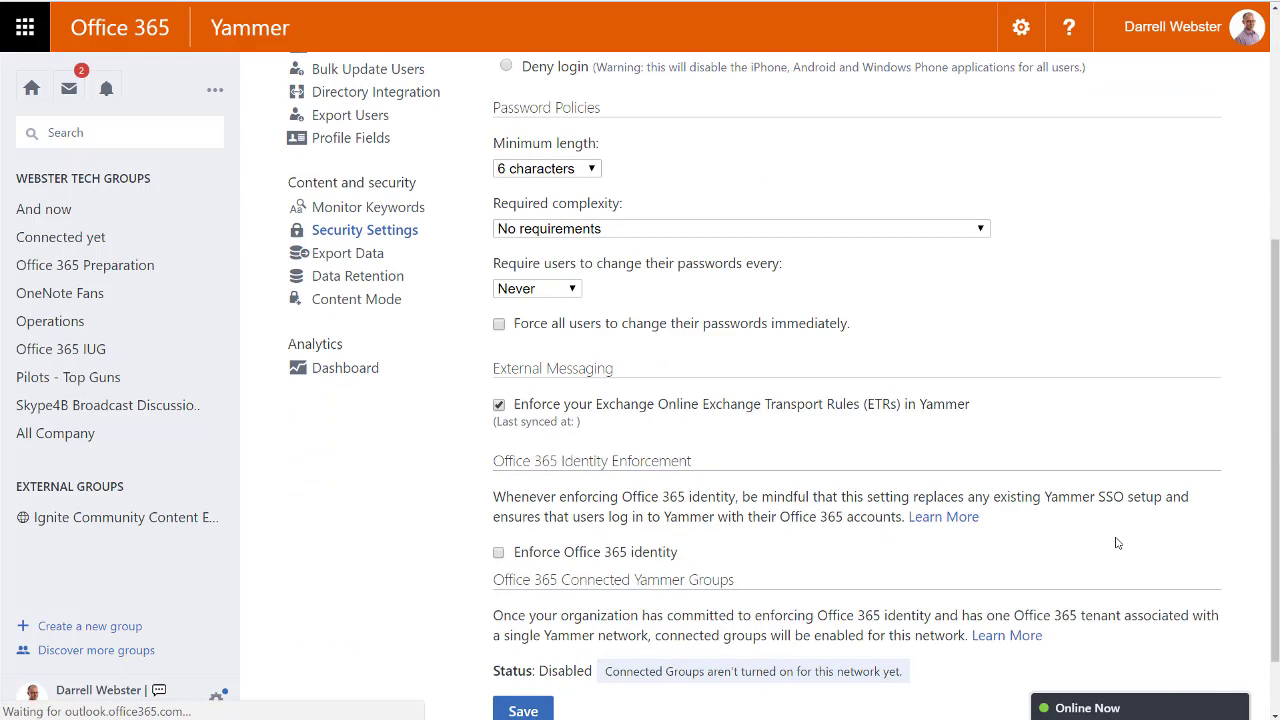
pyautogui.click(499, 554)
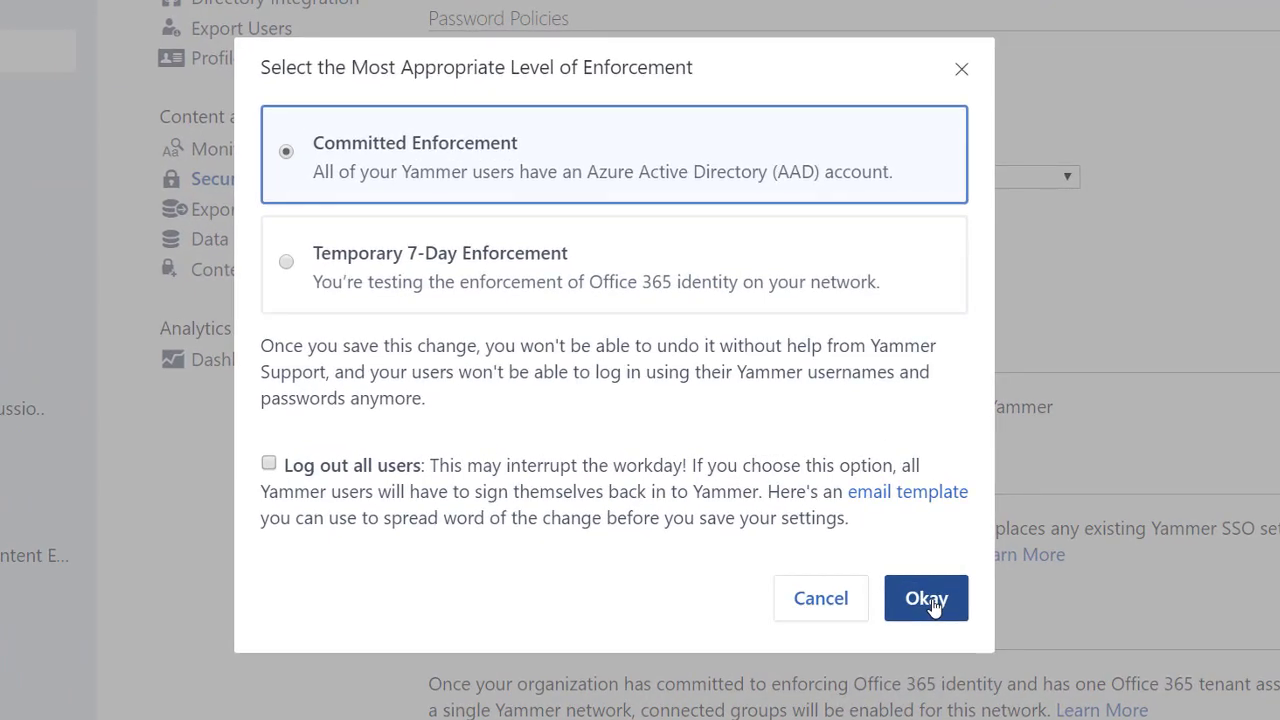
pyautogui.click(927, 600)
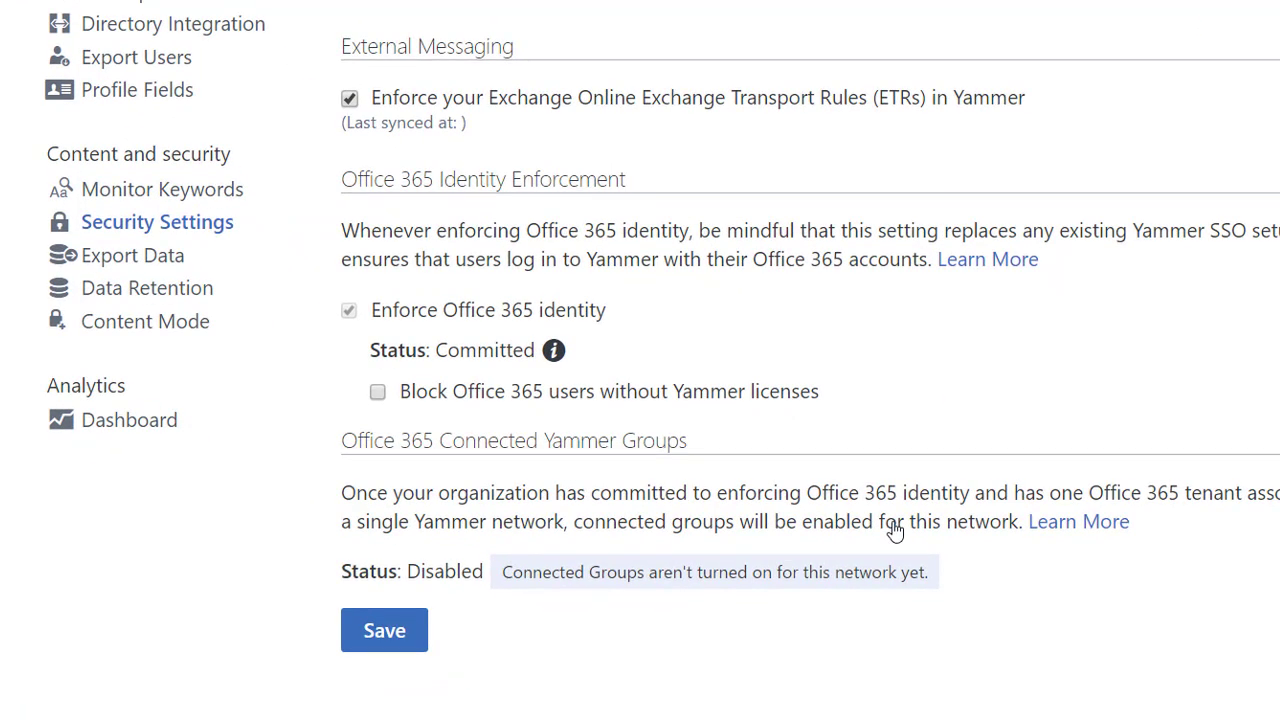
pyautogui.moveTo(503, 572); pyautogui.dragTo(954, 575)
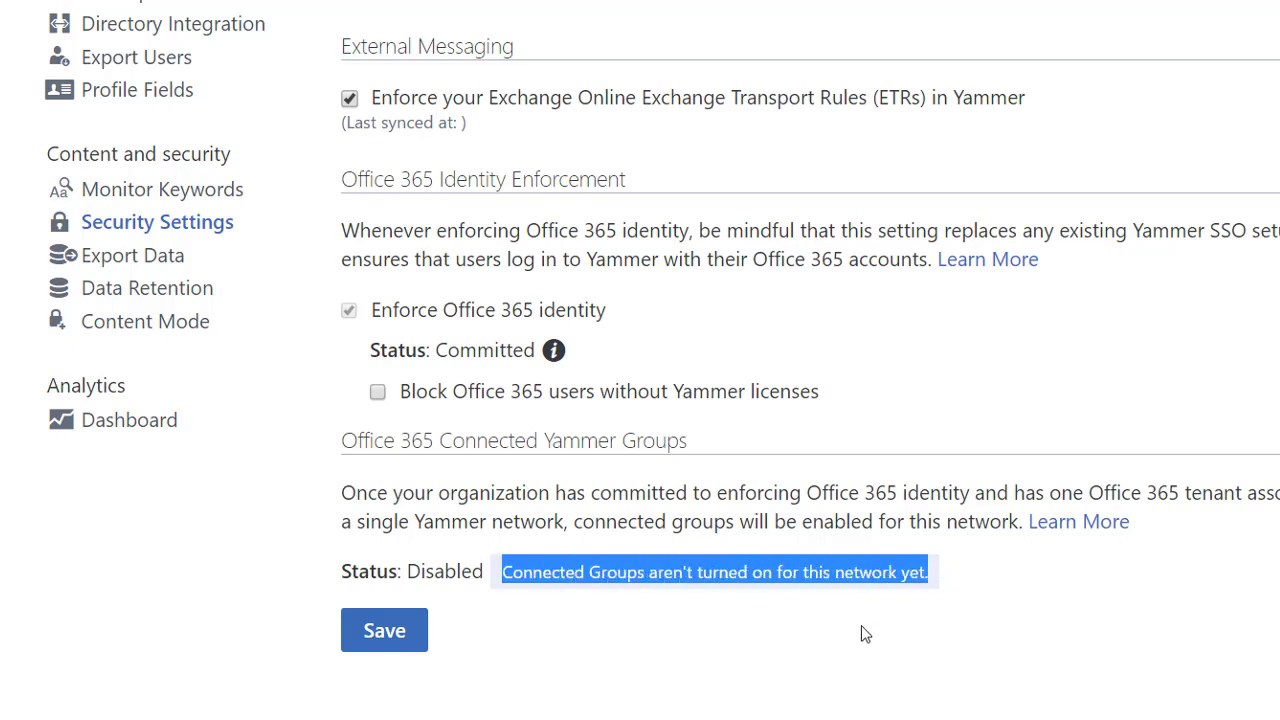
pyautogui.click(777, 660)
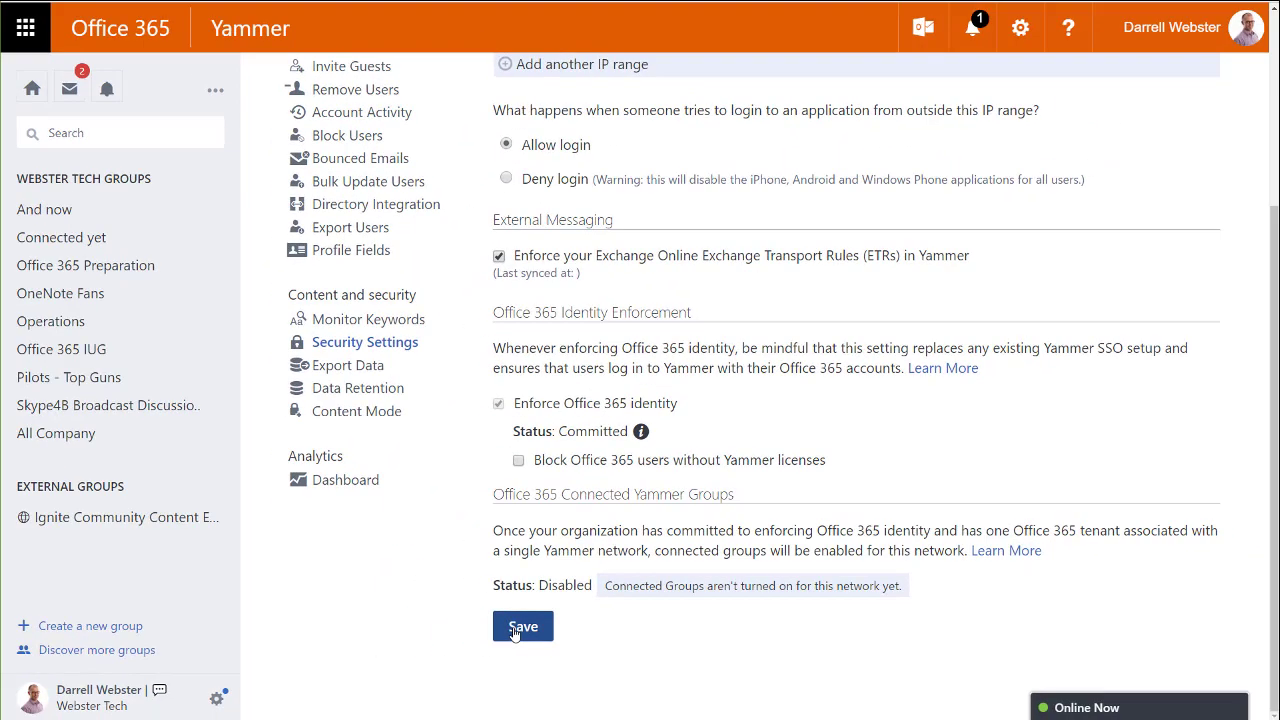
pyautogui.click(515, 630)
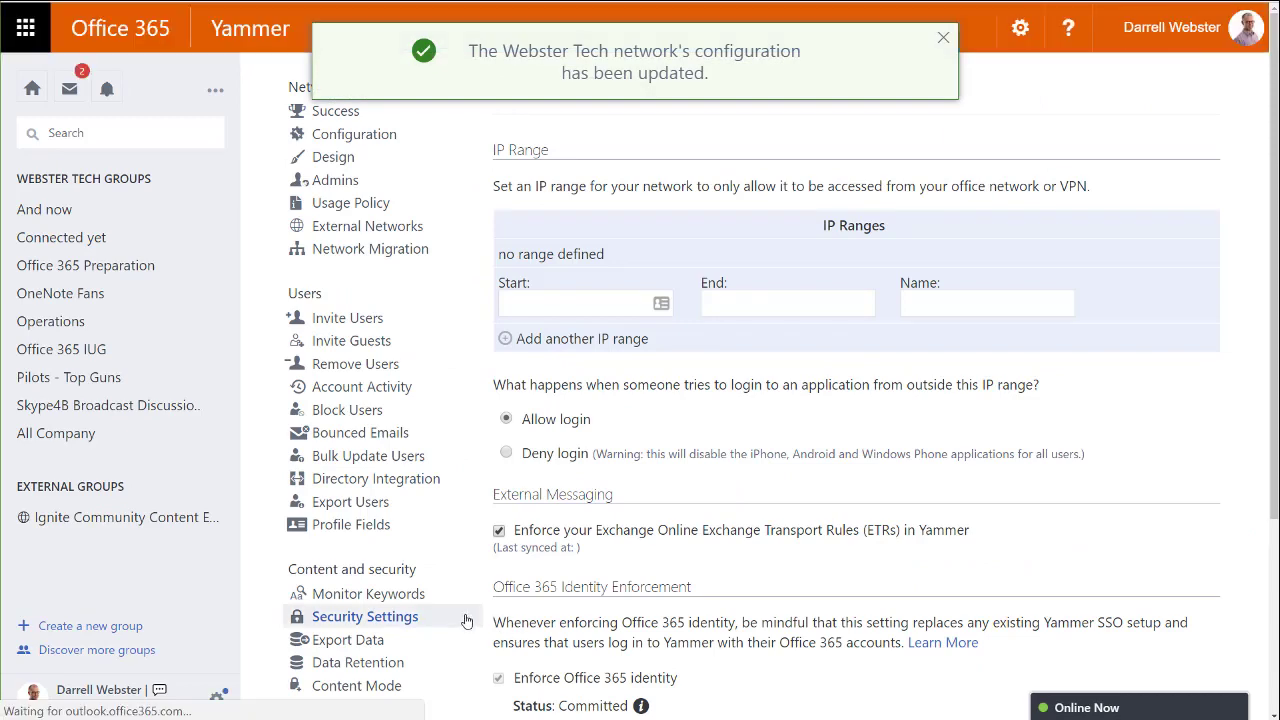
pyautogui.scroll(-3, 466, 621)
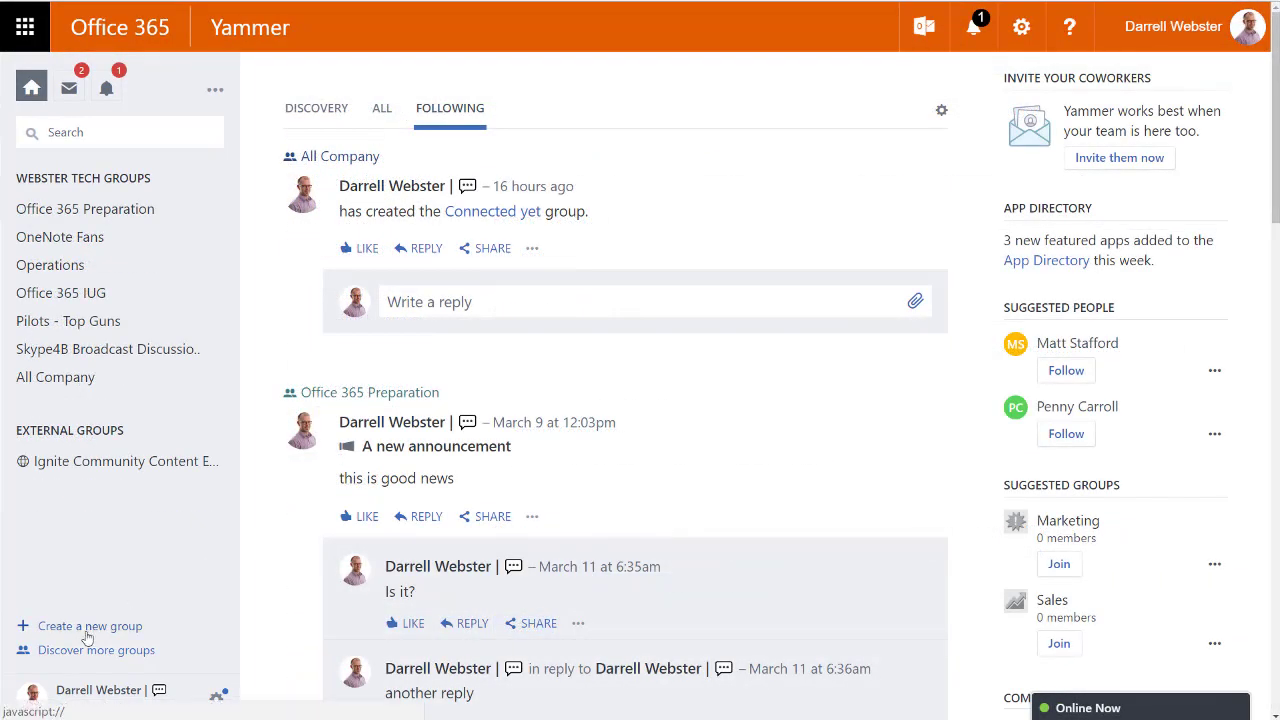
# Create the group 'Office Relocation' with one suggested coworker added as a member.
pyautogui.click(86, 632)
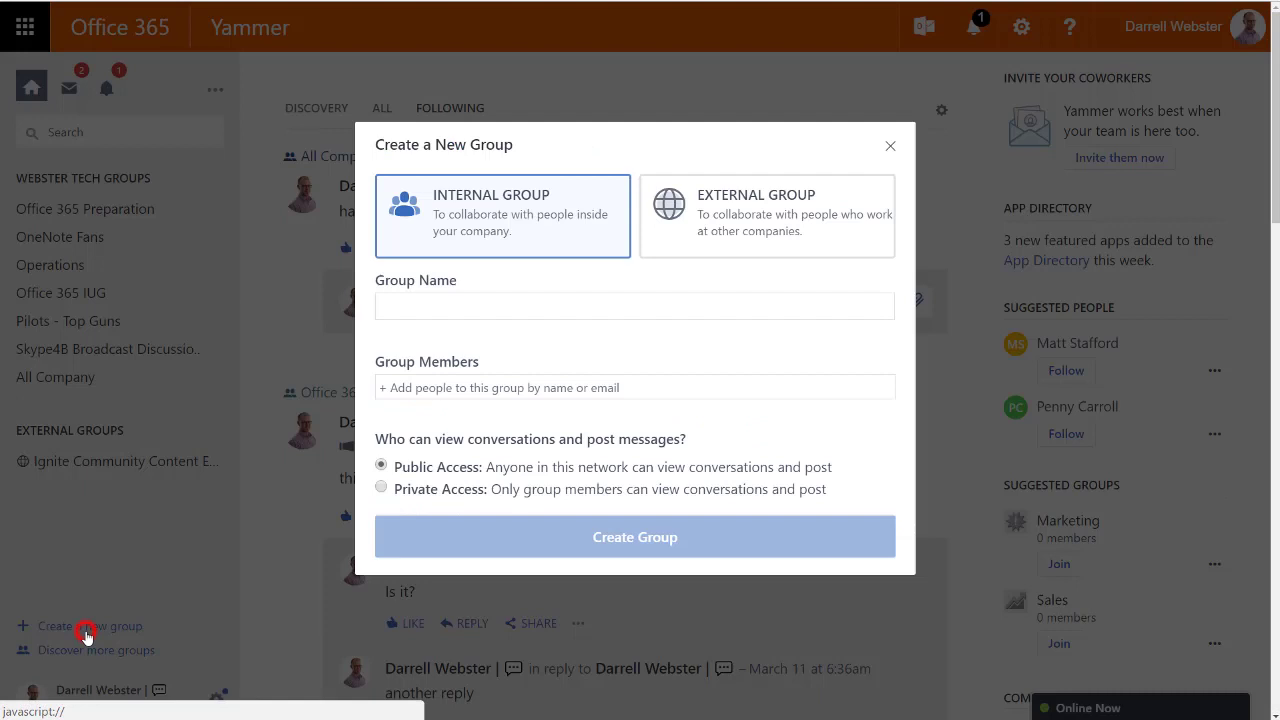
pyautogui.click(531, 301)
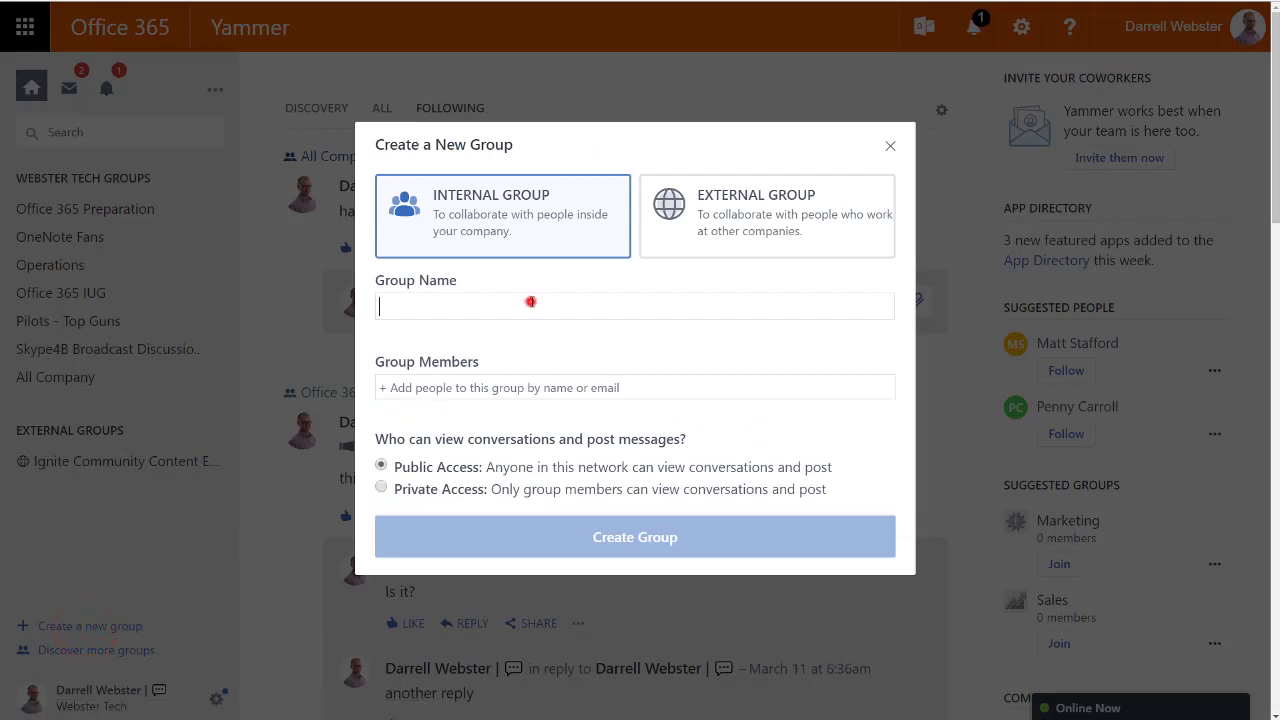
pyautogui.write('Office Relocation')
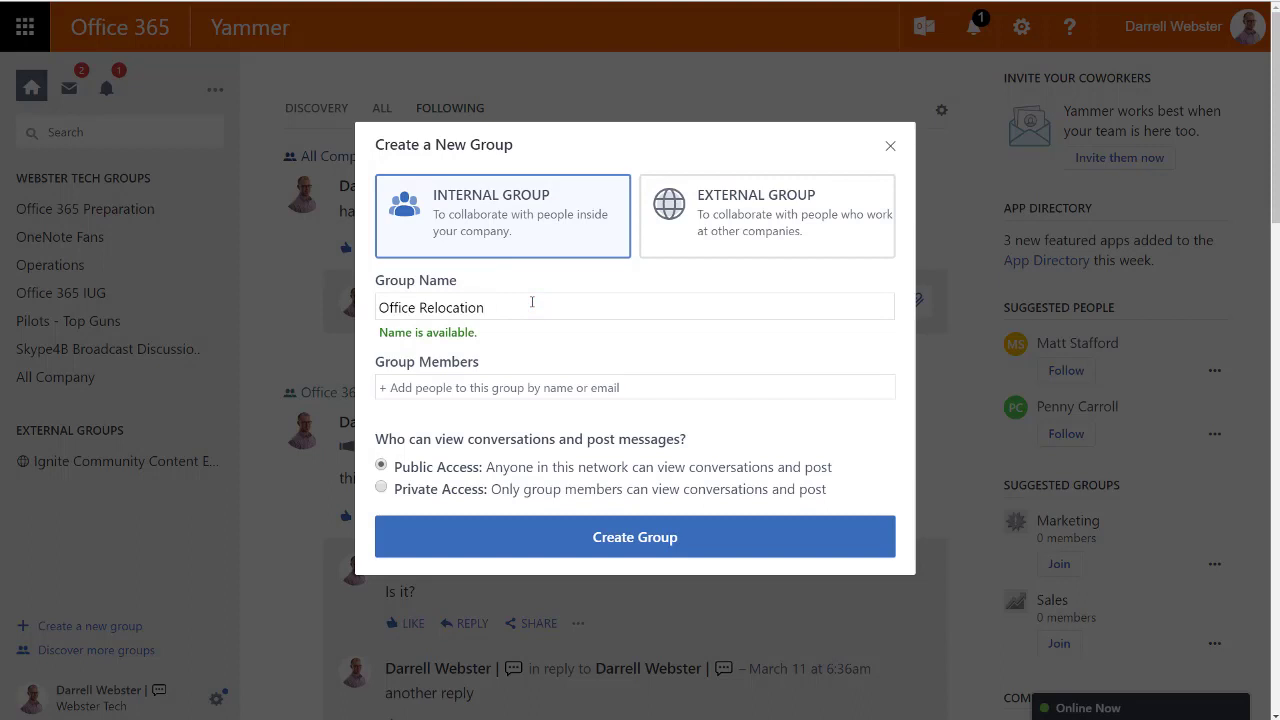
pyautogui.click(486, 385)
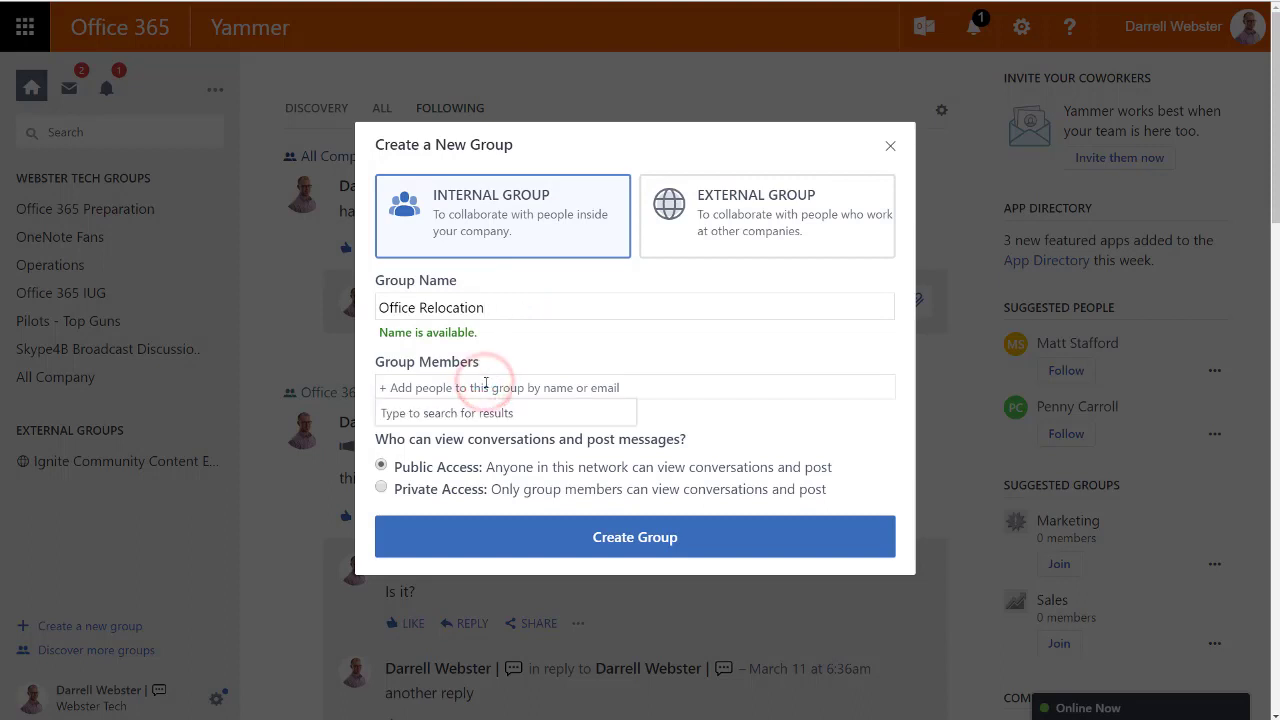
pyautogui.write('matt')
pyautogui.click(470, 413)
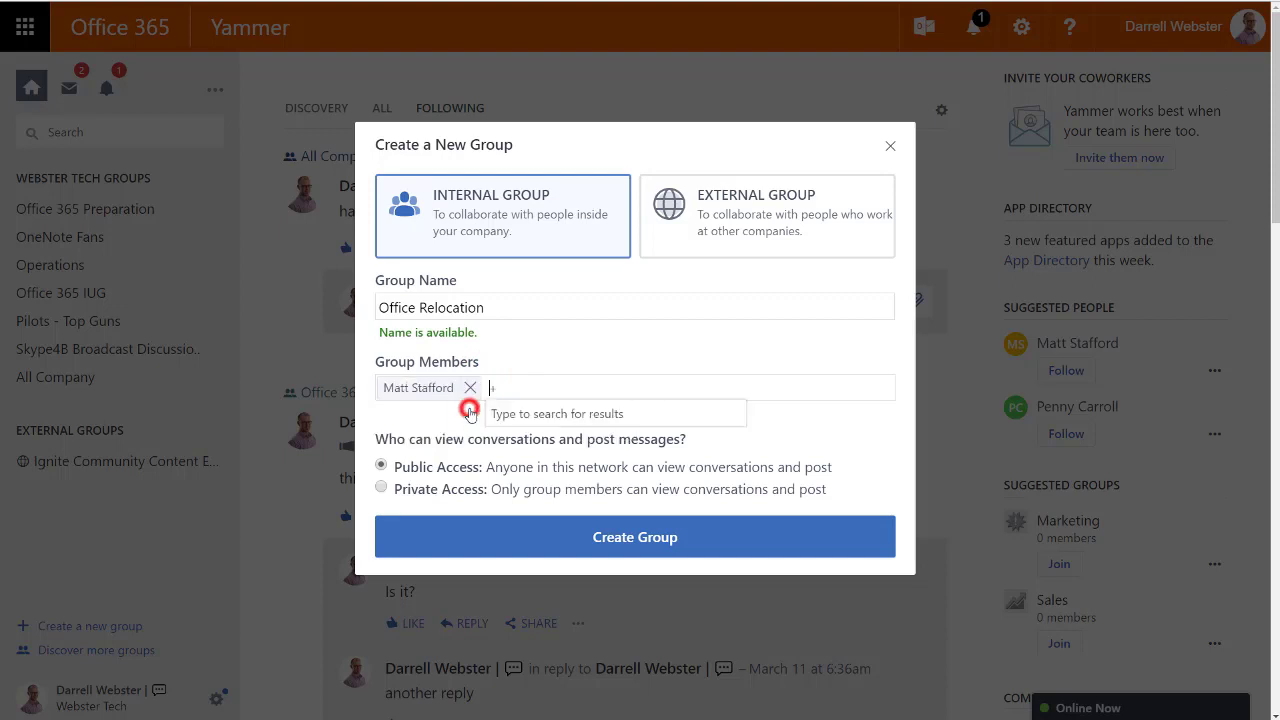
pyautogui.click(598, 537)
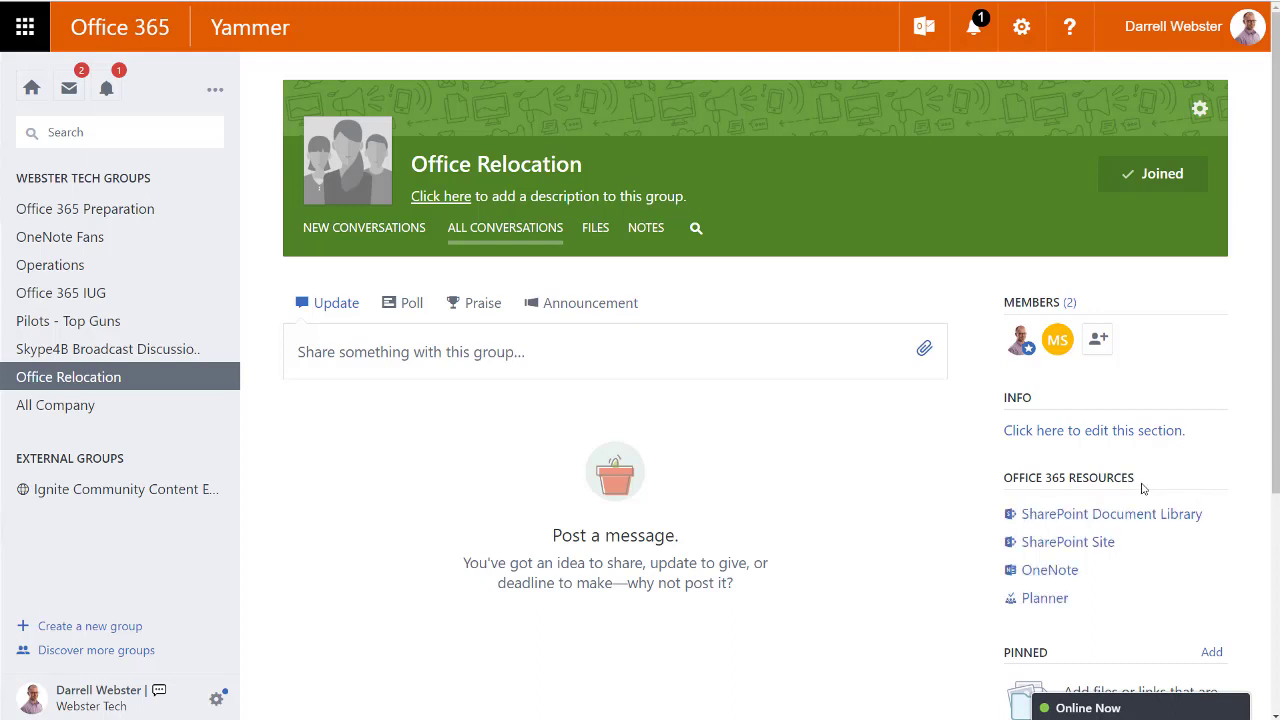
# Review the Office 365 Resources panel on the Office Relocation group page.
pyautogui.moveTo(1142, 479); pyautogui.dragTo(989, 471)
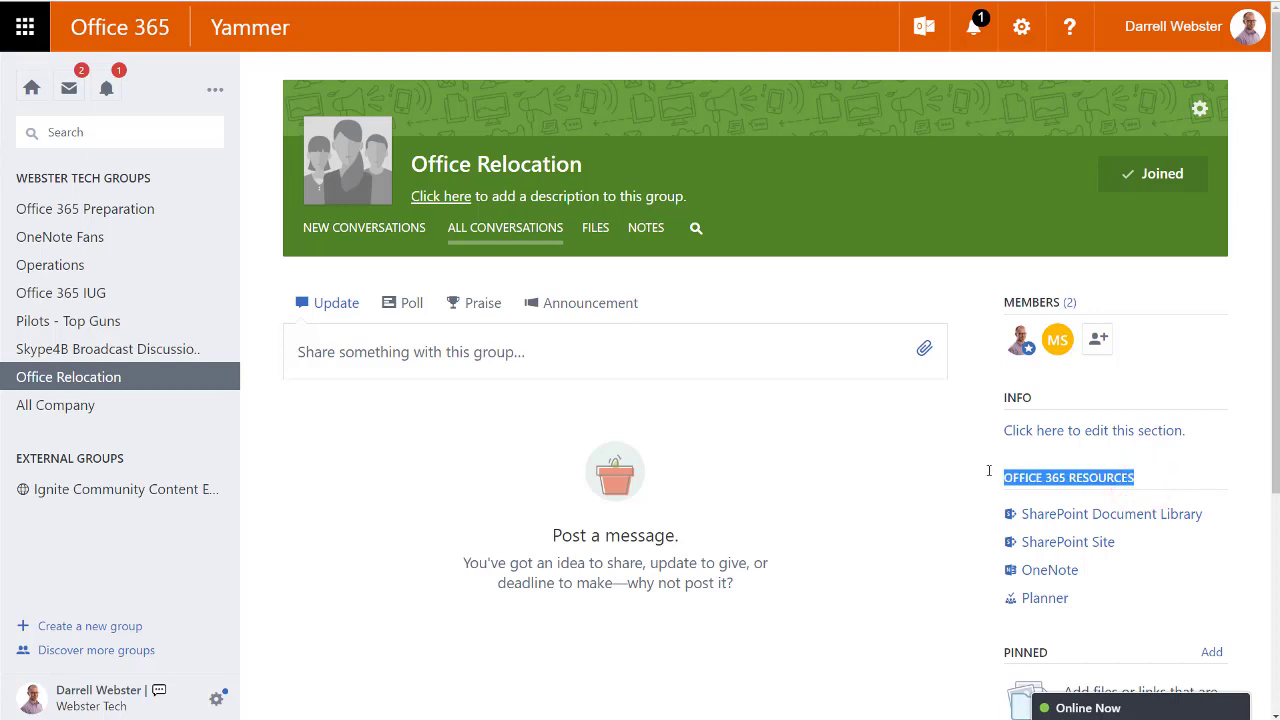
# Open the group's empty SharePoint Documents library from Office 365 Resources.
pyautogui.click(949, 484)
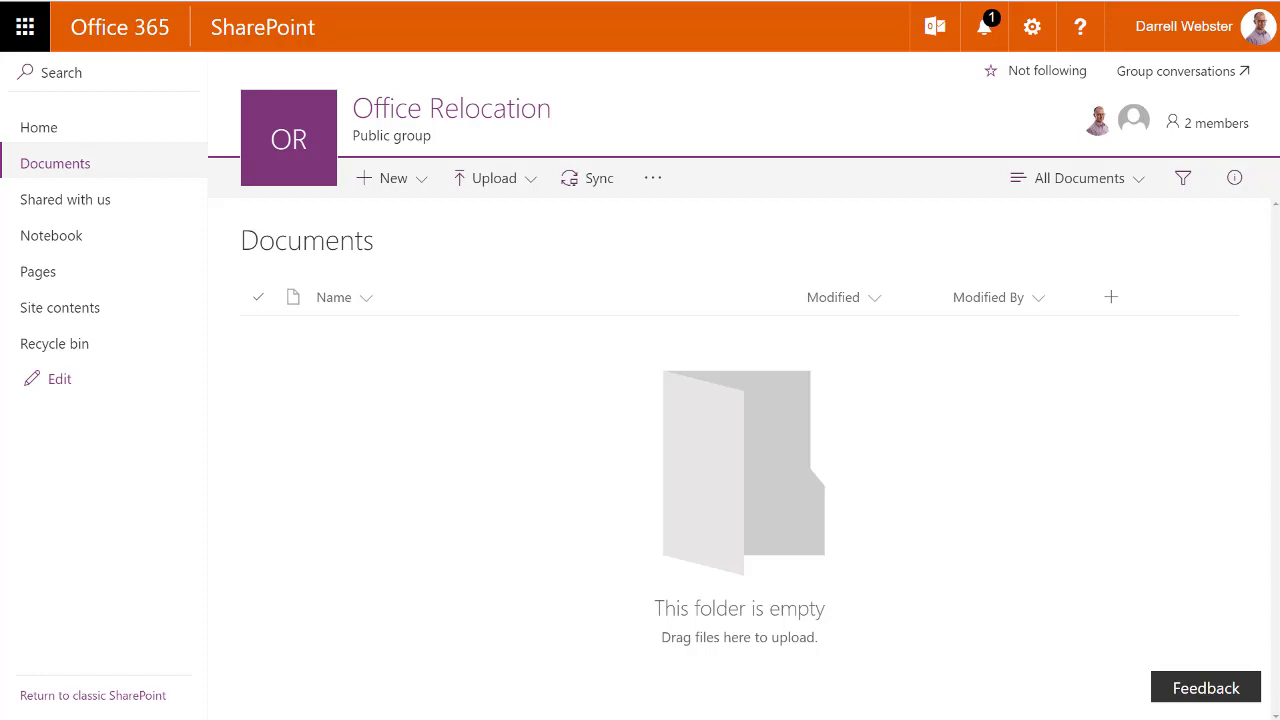
# Drag Contractor Schedules.xlsx from the Operations folder into the SharePoint Documents library.
pyautogui.hotkey('alt', 'Tab')
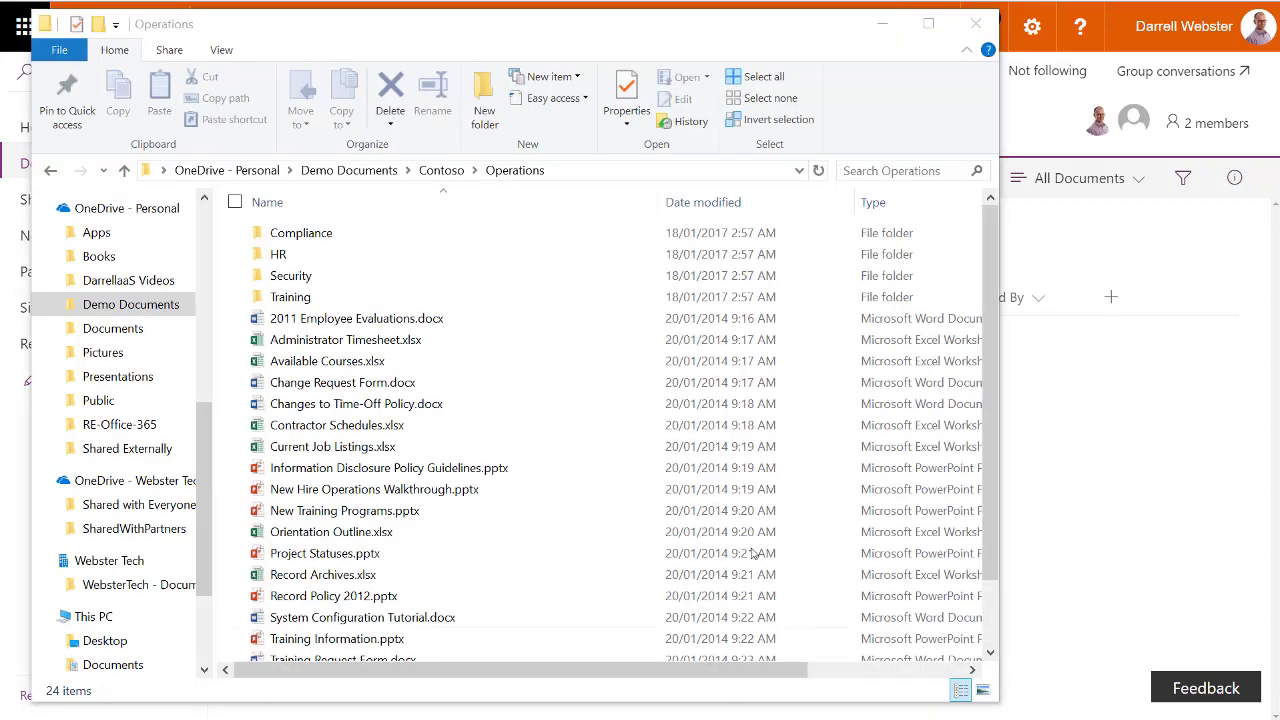
pyautogui.click(340, 342)
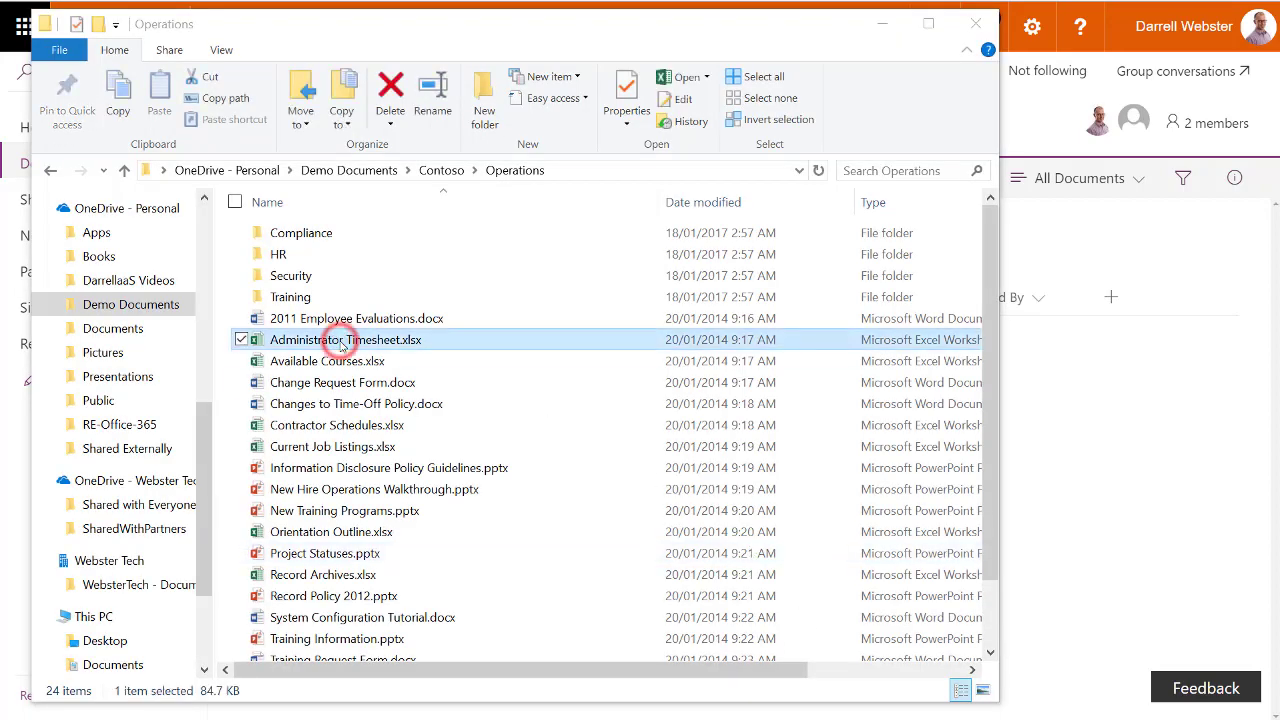
pyautogui.click(308, 426)
pyautogui.moveTo(308, 426); pyautogui.dragTo(1089, 502)
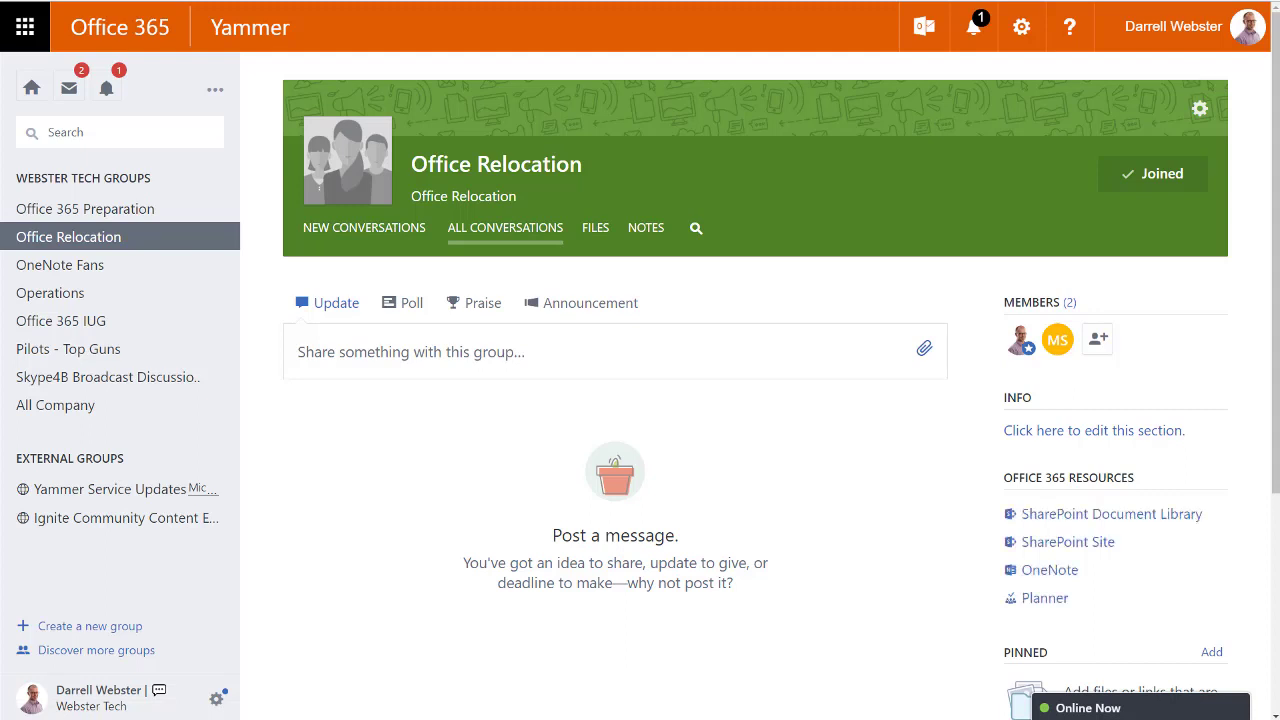
# Write the group update 'Please review the list of contractors and give your feedback.'.
pyautogui.click(539, 366)
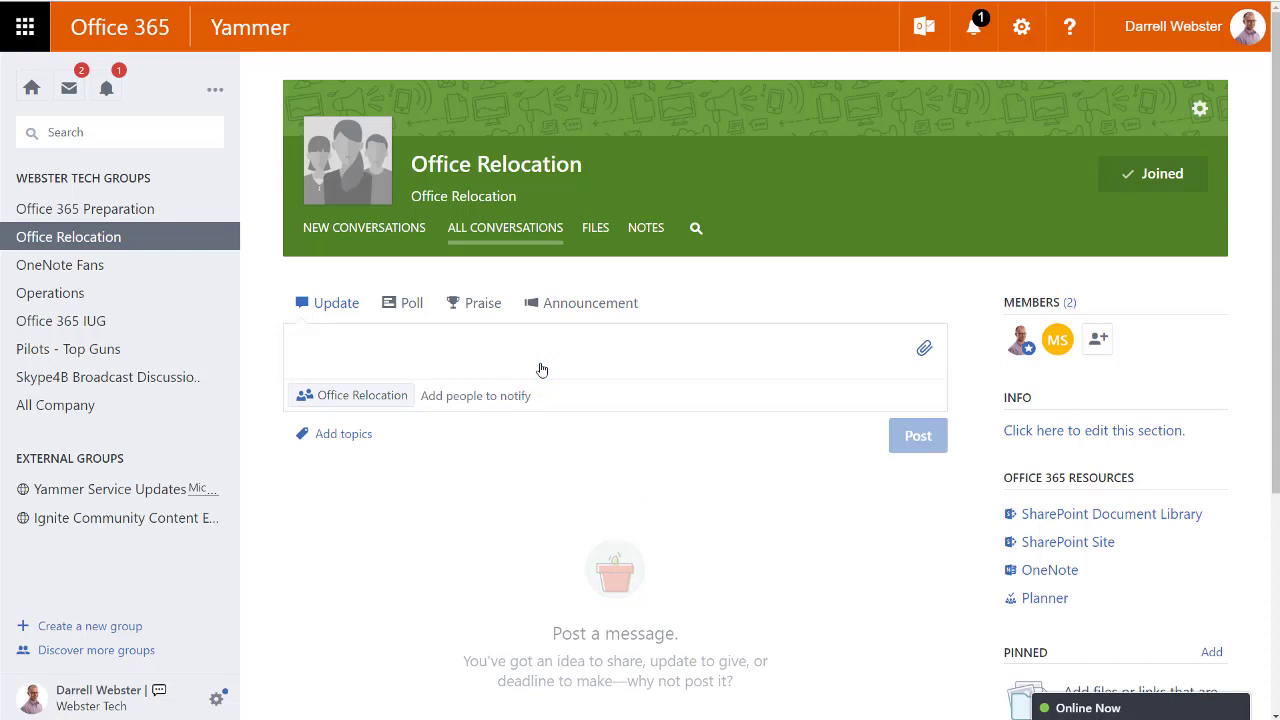
pyautogui.write('Please review the')
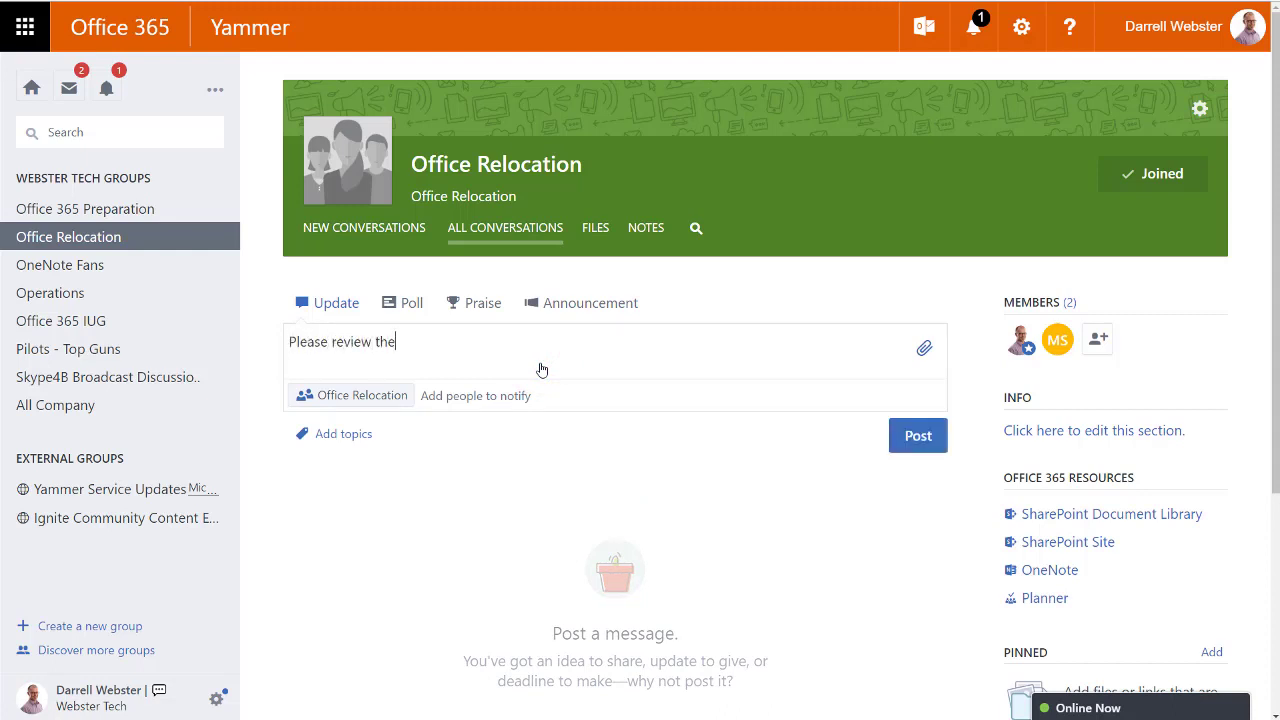
pyautogui.write(' list of contractors and ')
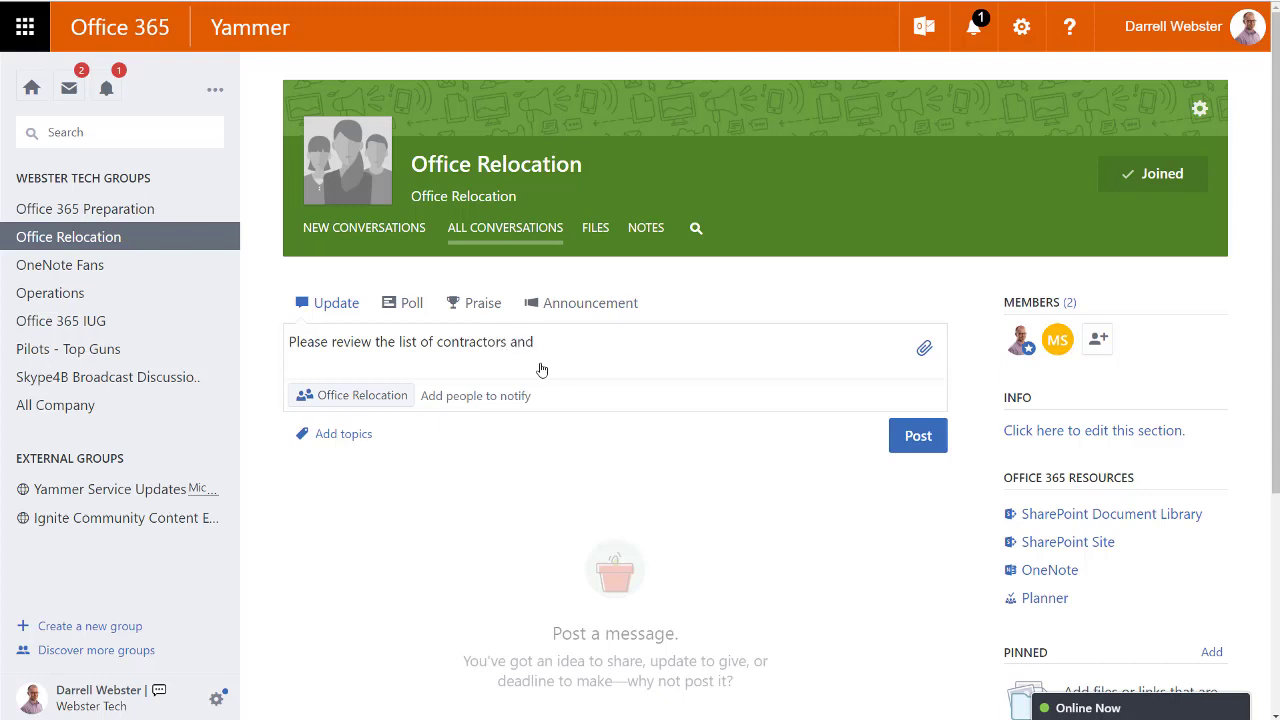
pyautogui.write('f')
pyautogui.press('BackSpace')
pyautogui.write('give your feedback.')
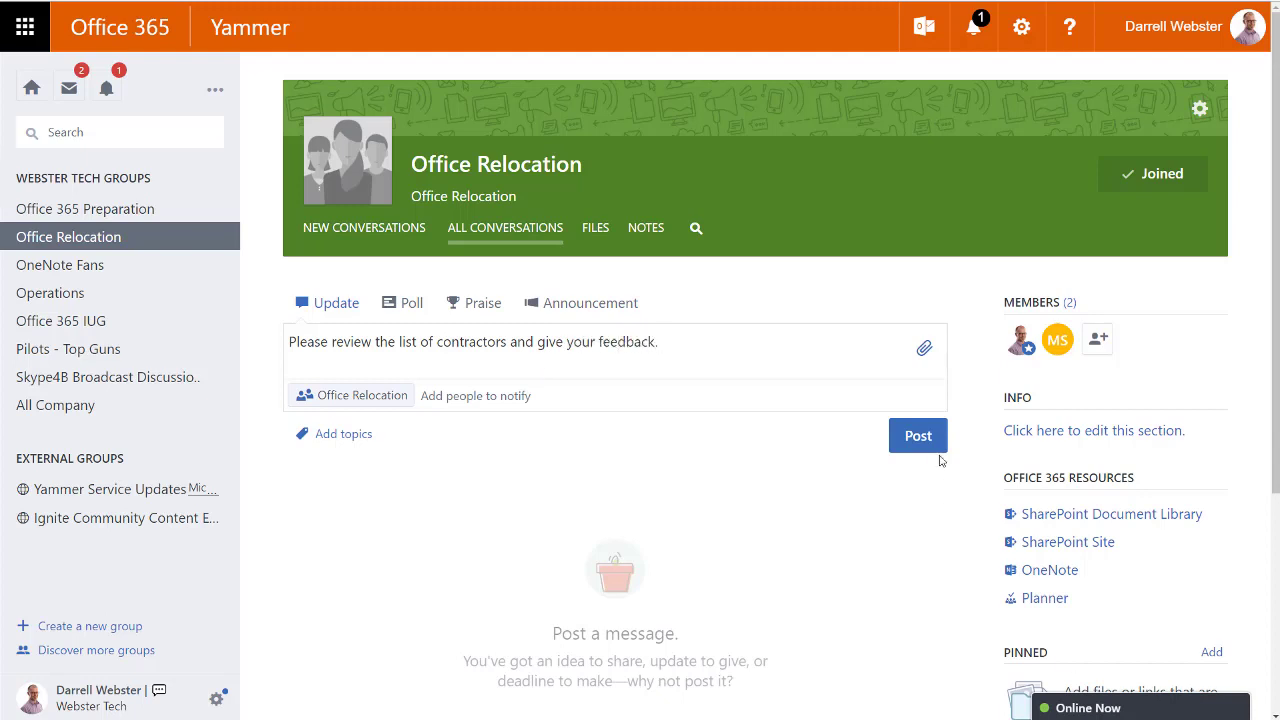
# Attach Contractor Schedules.xlsx from the Office Relocation files and post the update.
pyautogui.click(925, 352)
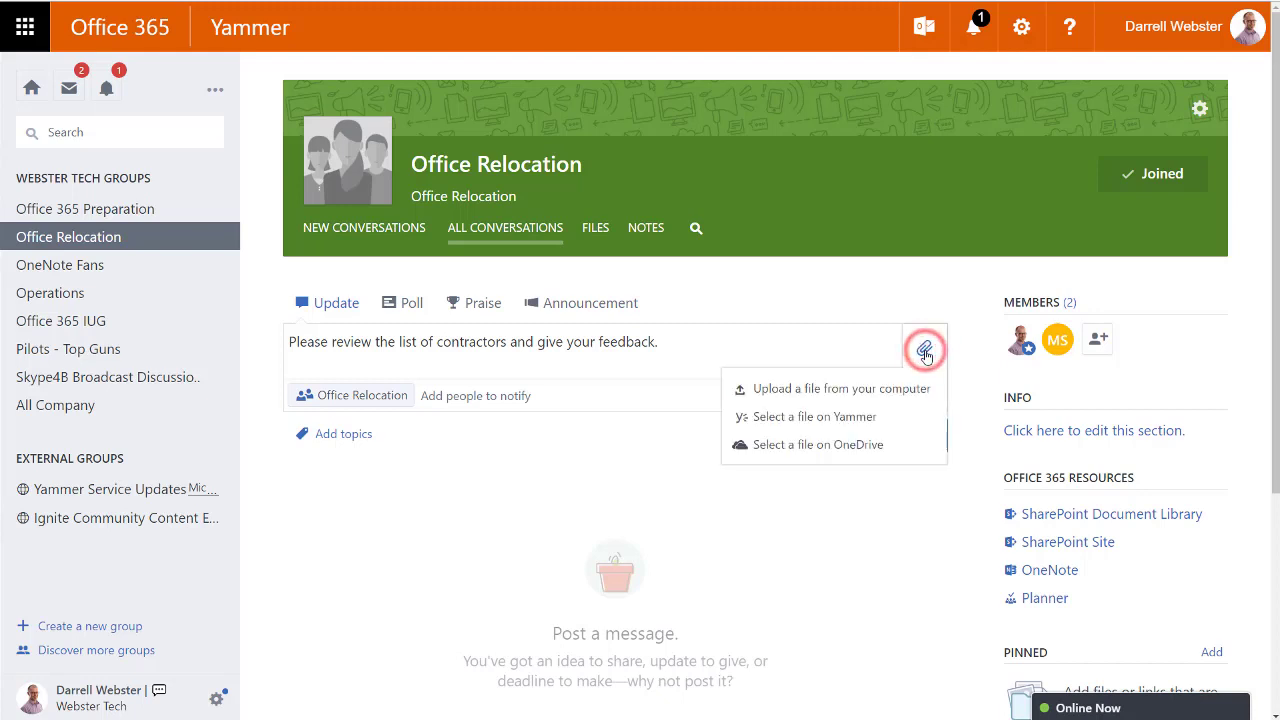
pyautogui.click(835, 446)
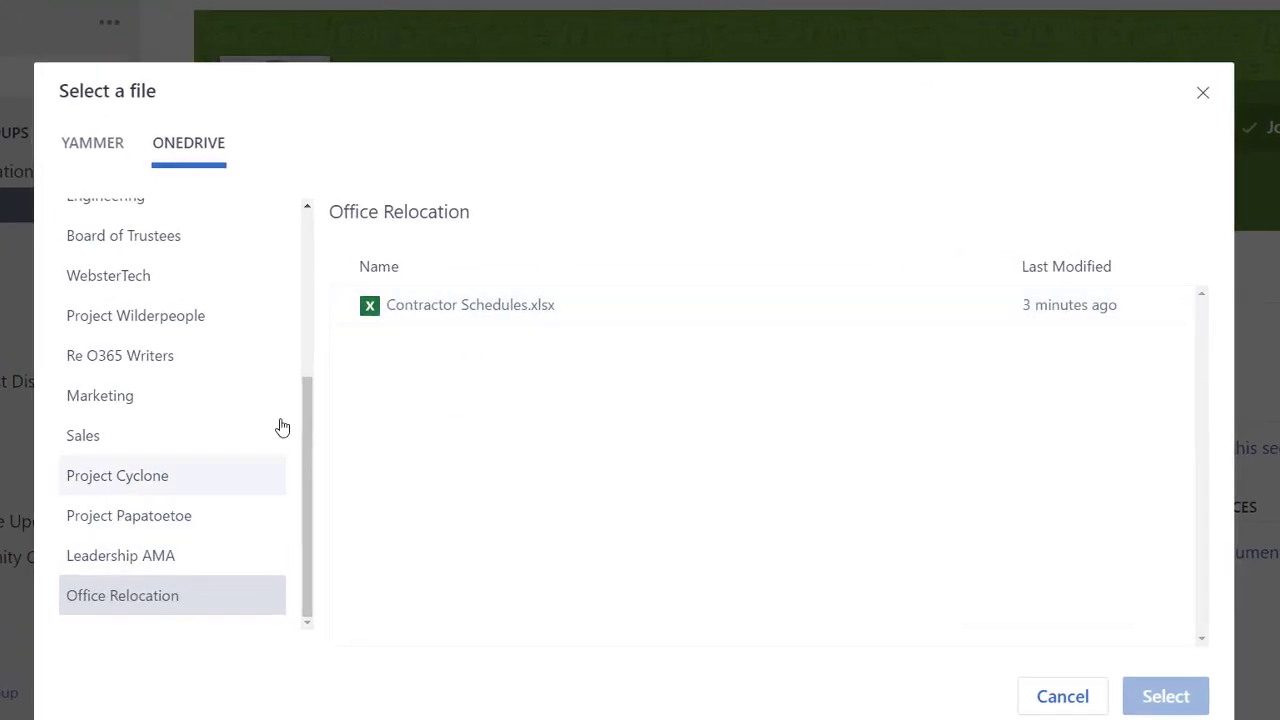
pyautogui.click(420, 308)
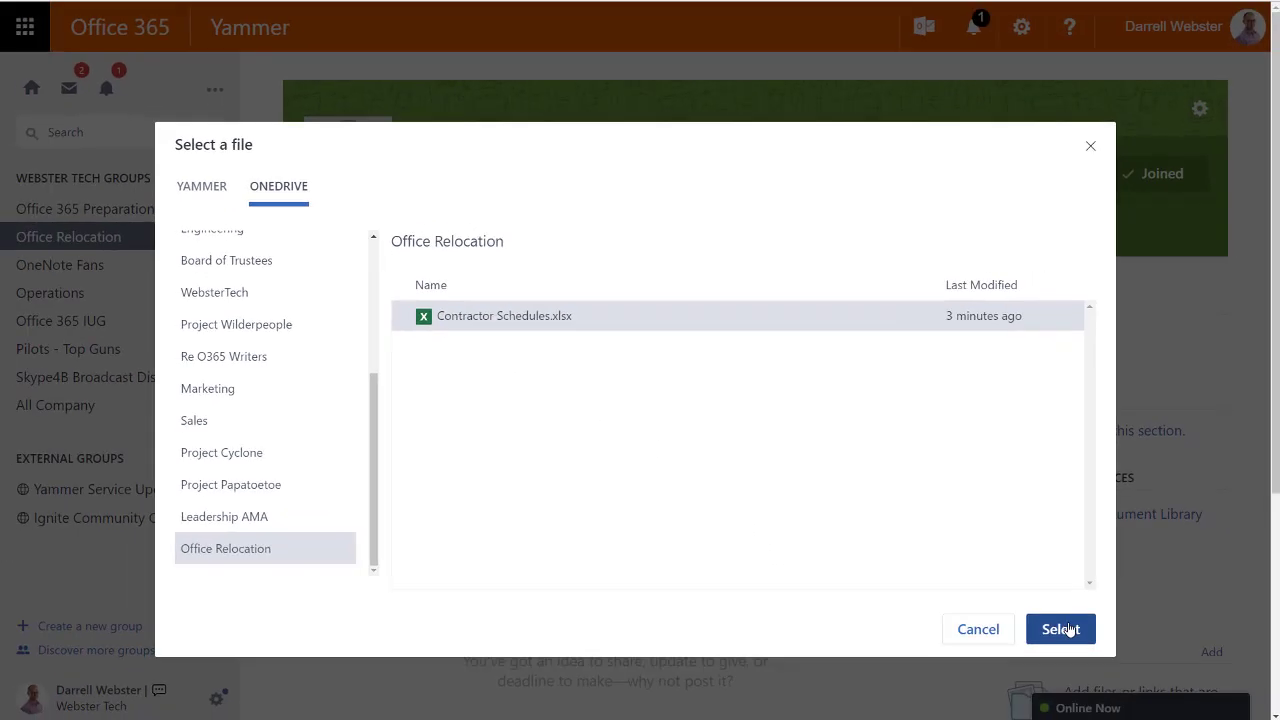
pyautogui.click(1176, 697)
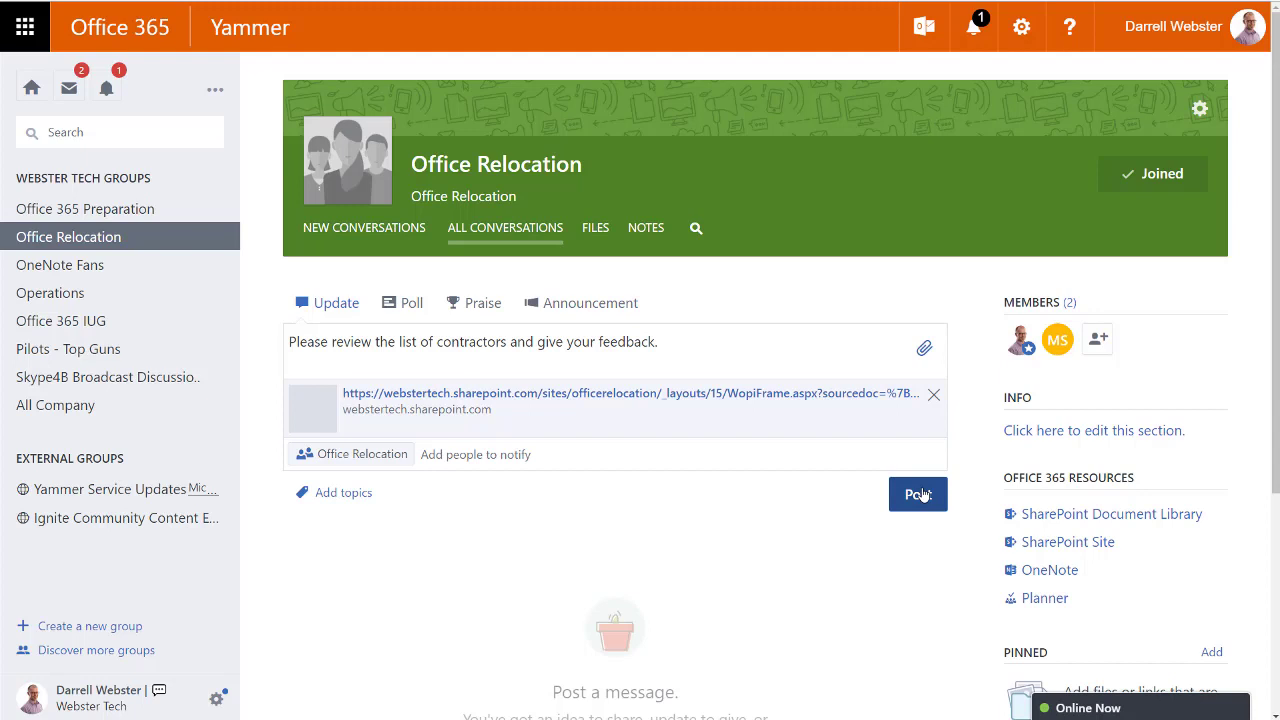
pyautogui.click(926, 493)
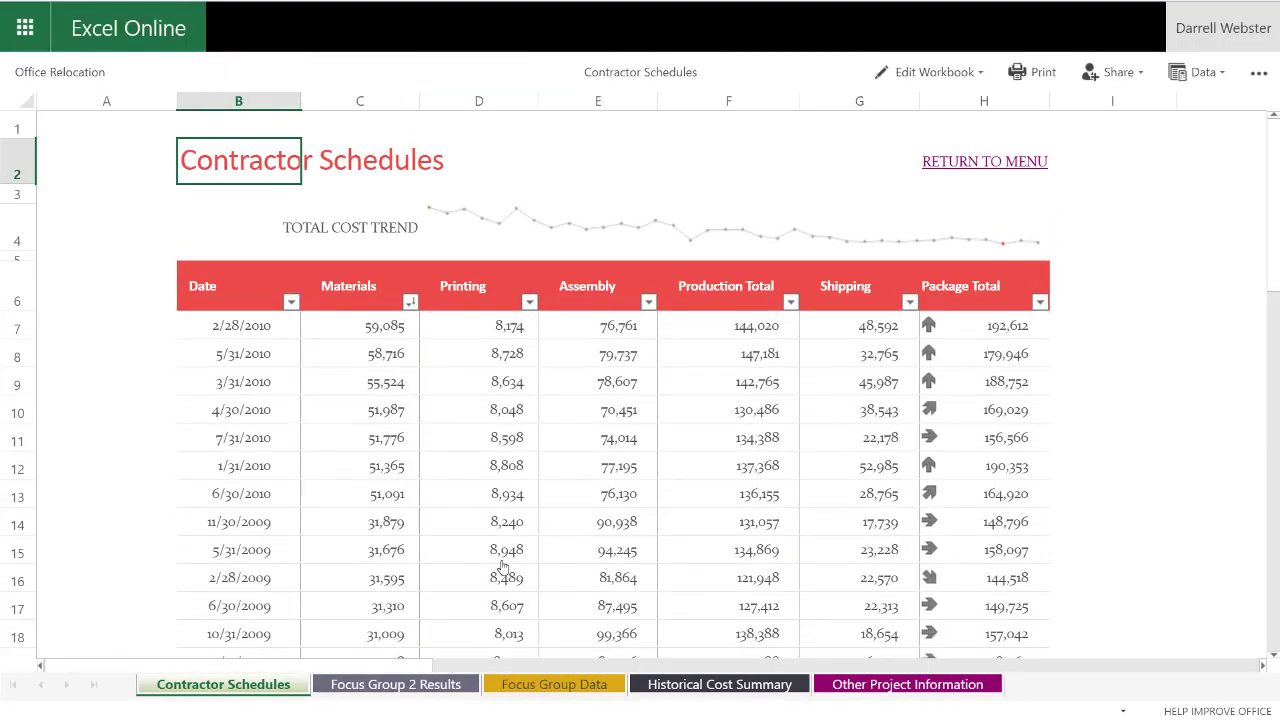
# Edit the workbook in the browser, changing the B2 heading to 'Contractor Schedule'.
pyautogui.click(972, 72)
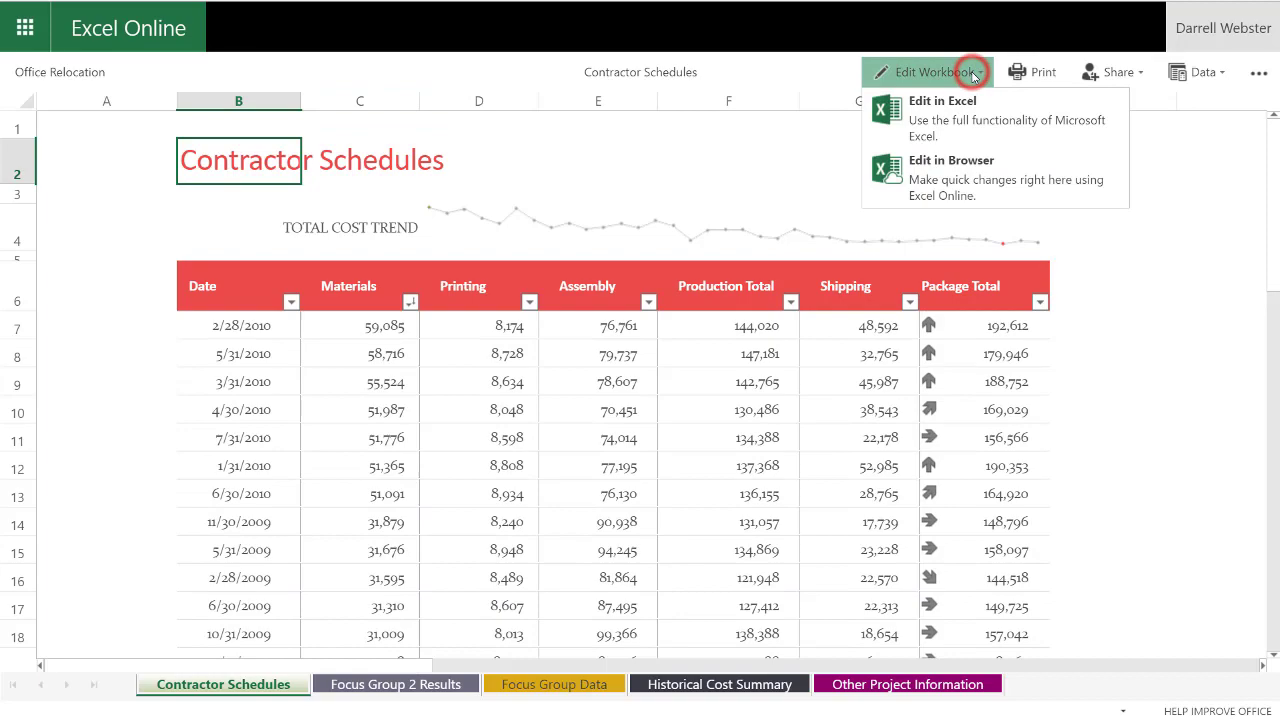
pyautogui.click(926, 165)
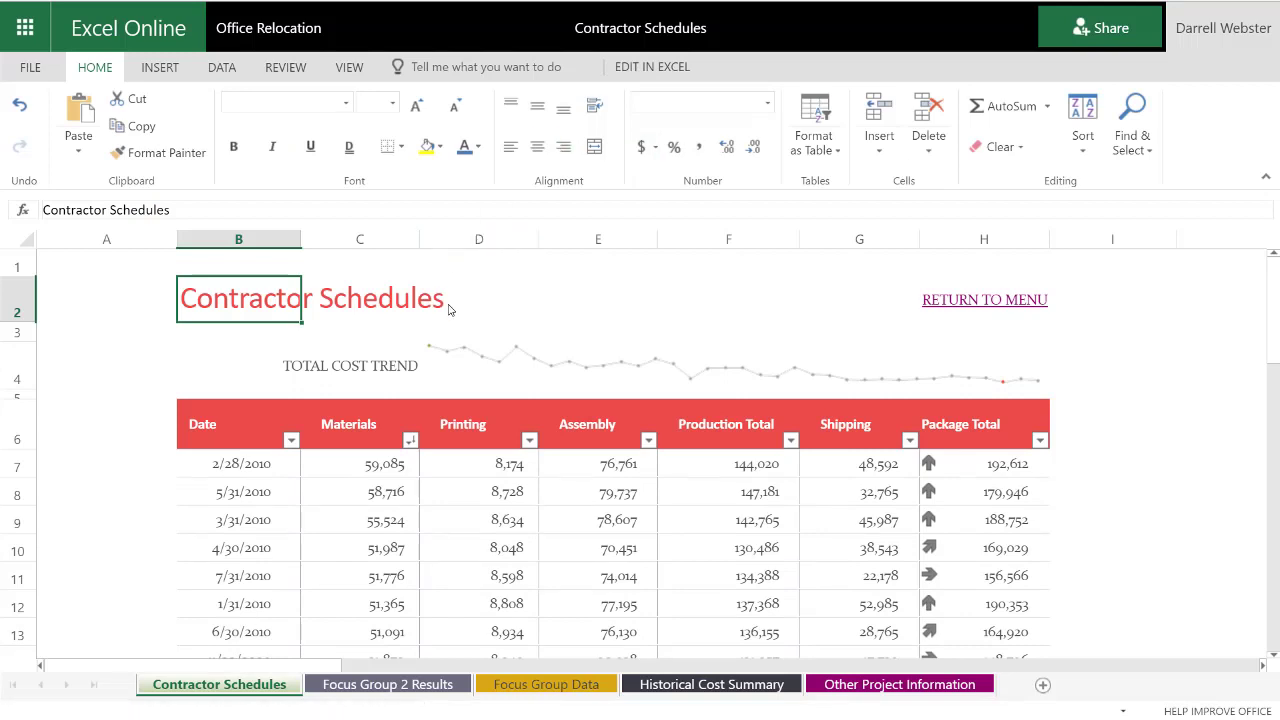
pyautogui.click(172, 208)
pyautogui.press('BackSpace')
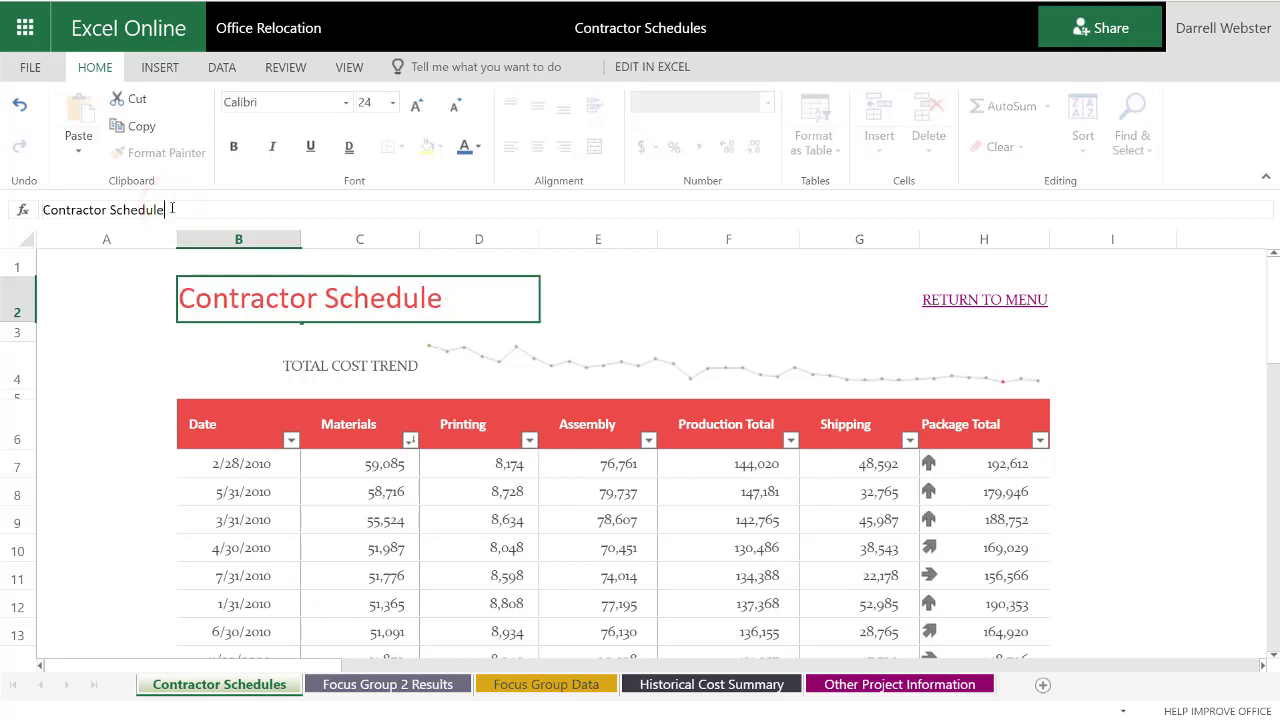
pyautogui.press('Return')
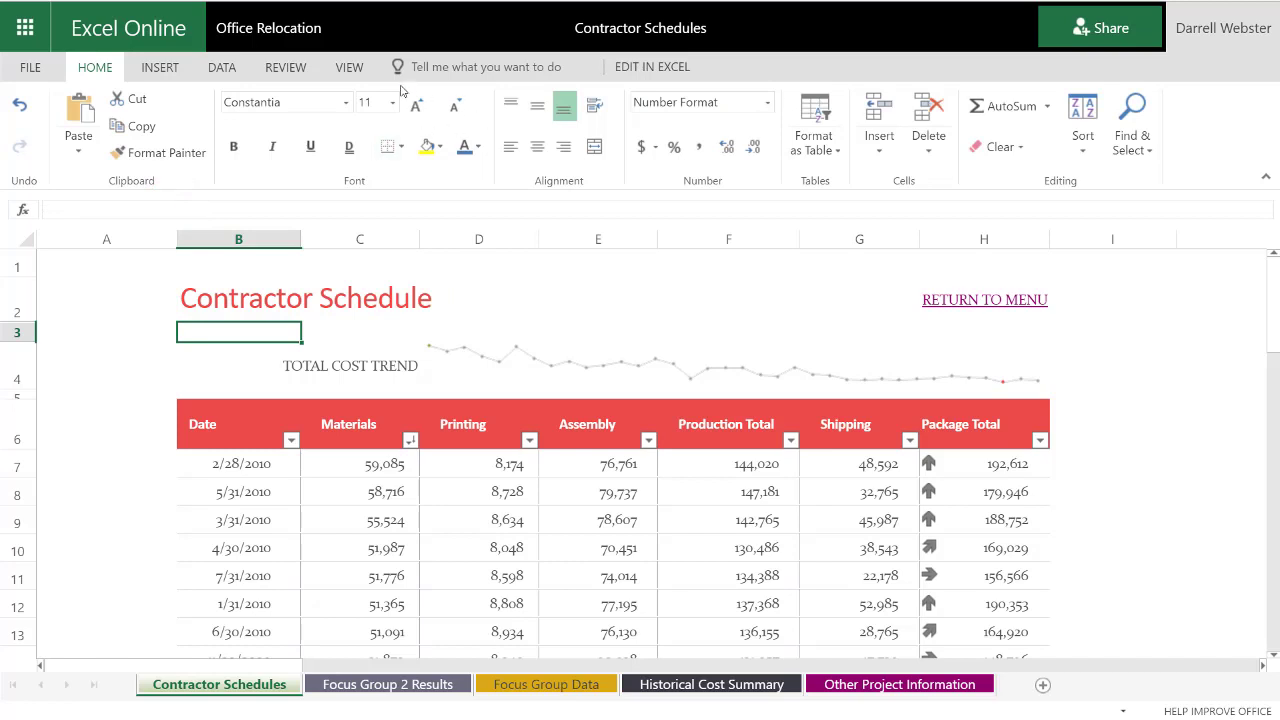
pyautogui.click(270, 28)
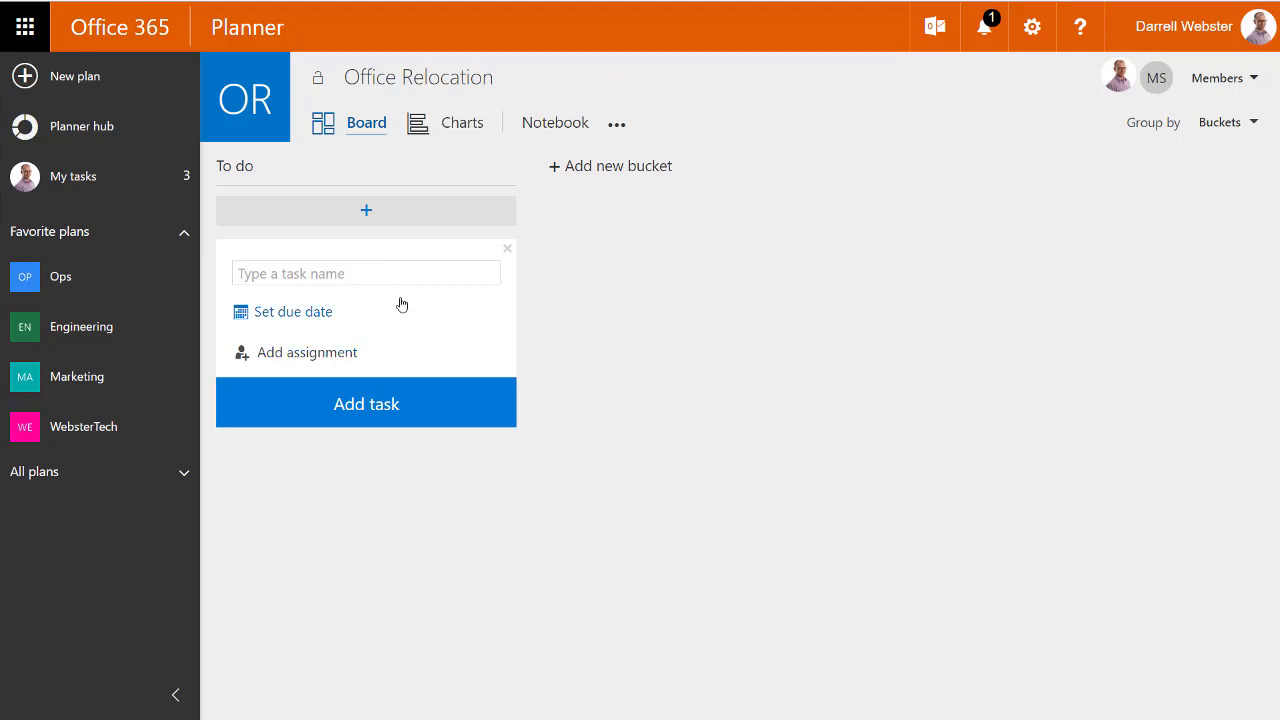
# Add the task 'Complete network in new office' to the plan's To do bucket.
pyautogui.click(346, 277)
pyautogui.write('Complete')
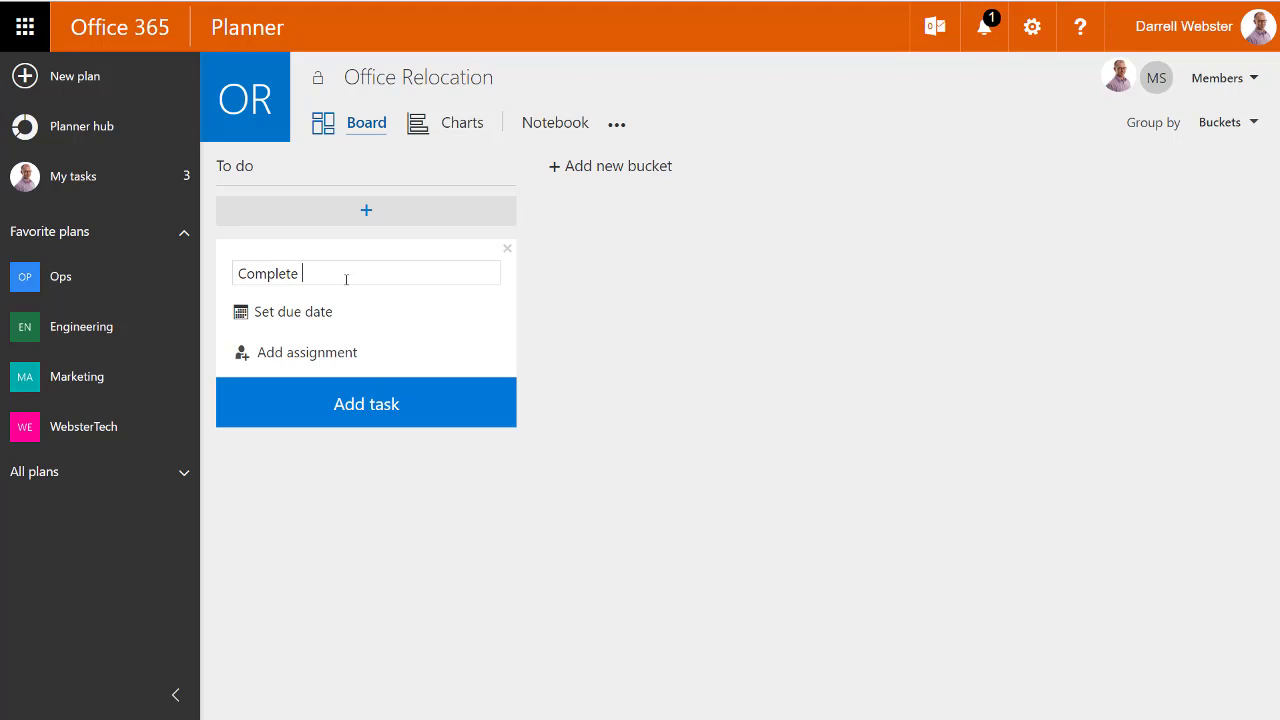
pyautogui.write(' network in new office.')
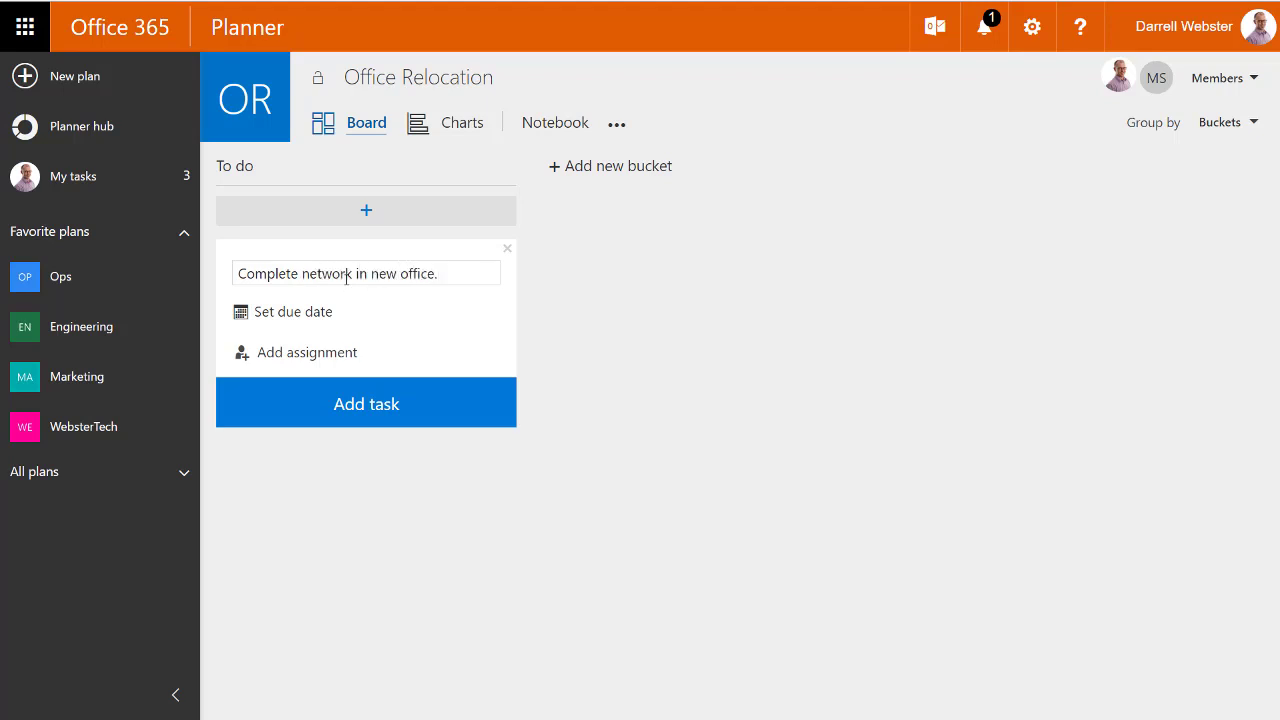
pyautogui.press('Return')
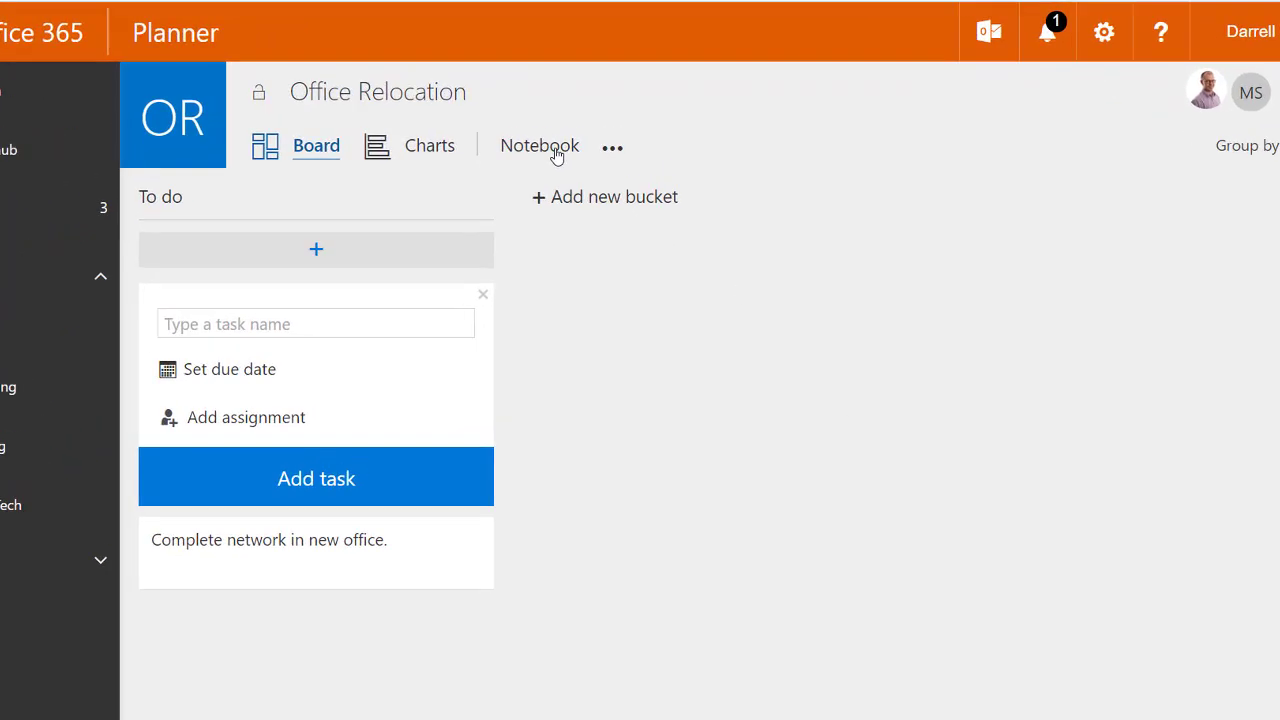
pyautogui.click(614, 150)
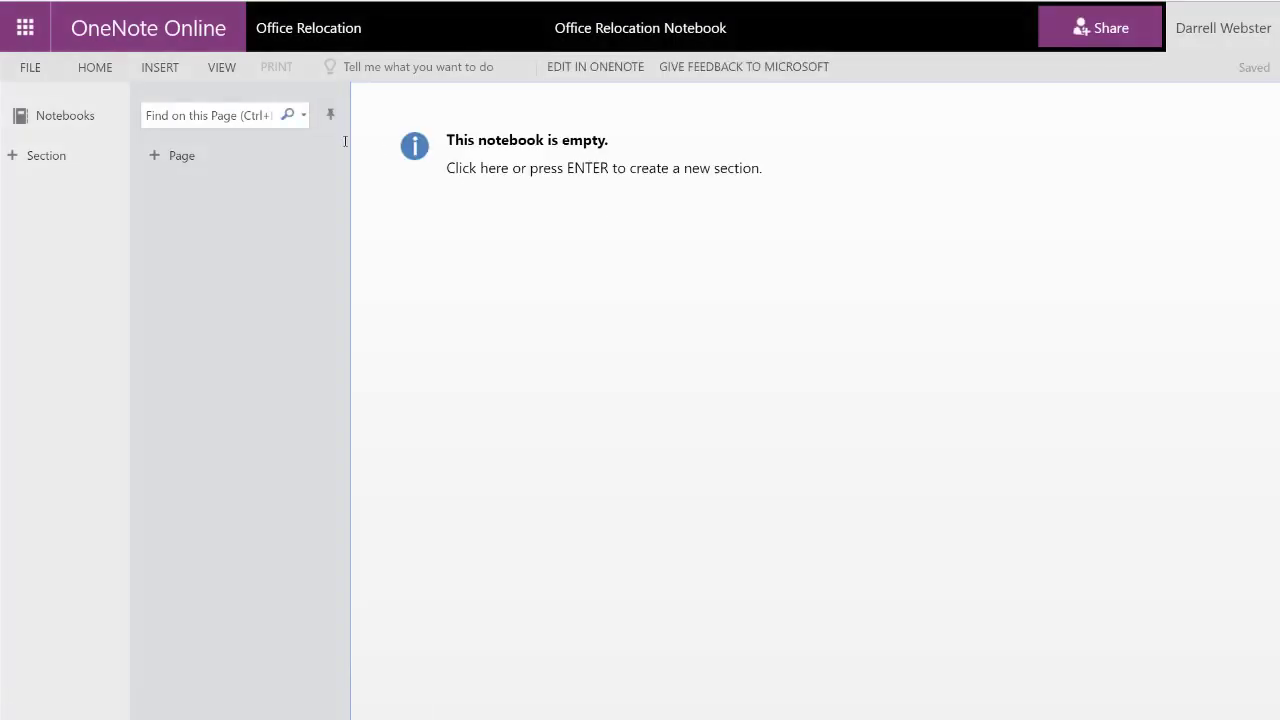
# Create a Meeting section with a page 'Relocation meeting one' and an Agenda Heading 1.
pyautogui.press('Return')
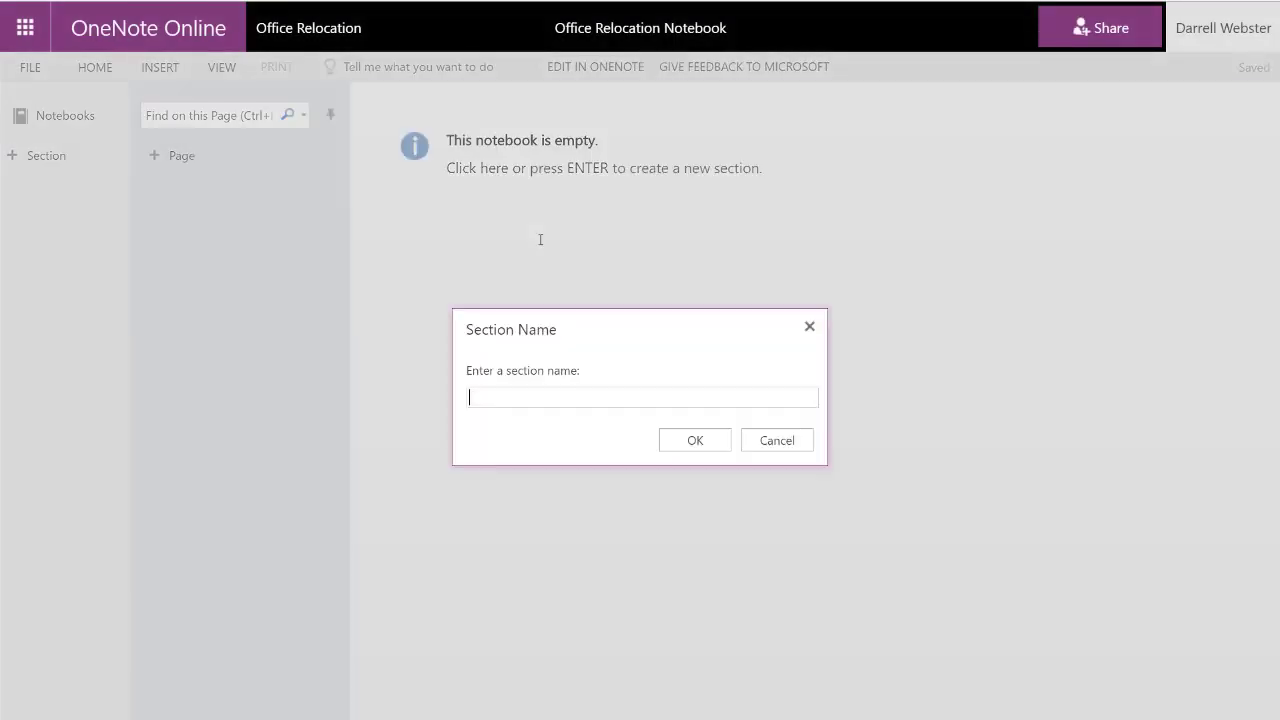
pyautogui.write('Meetings')
pyautogui.press('Return')
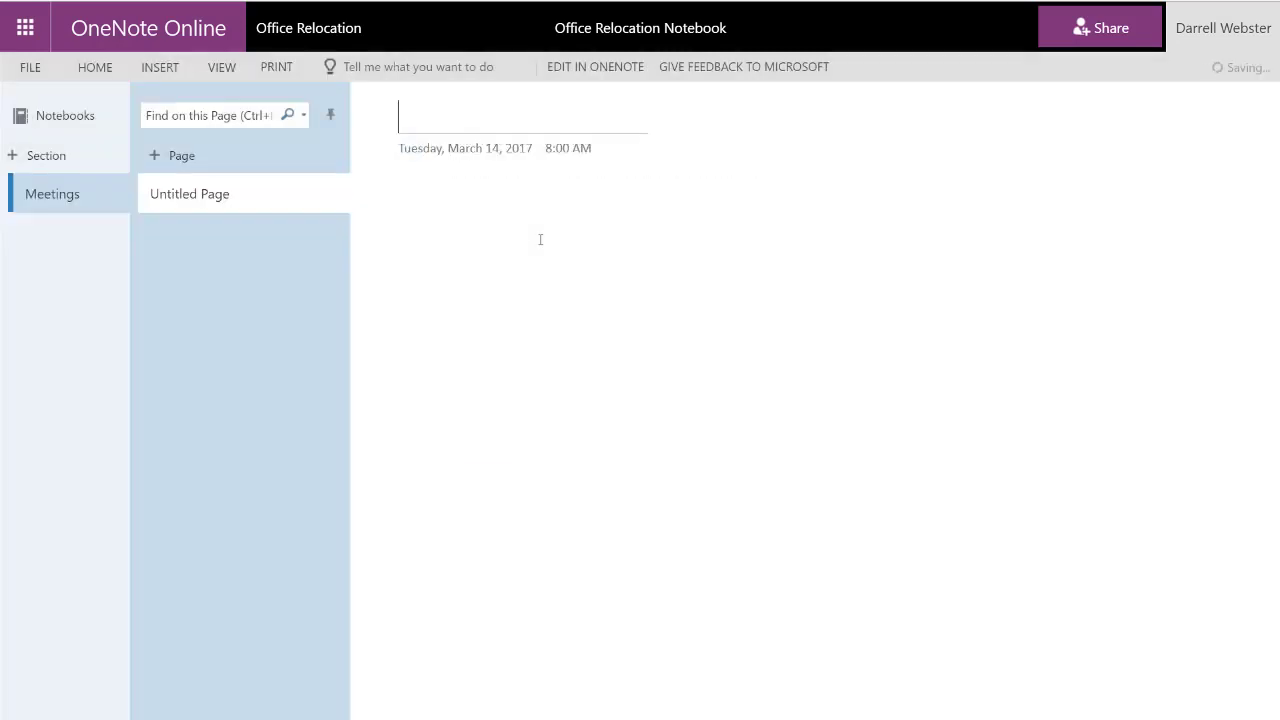
pyautogui.write('Rel')
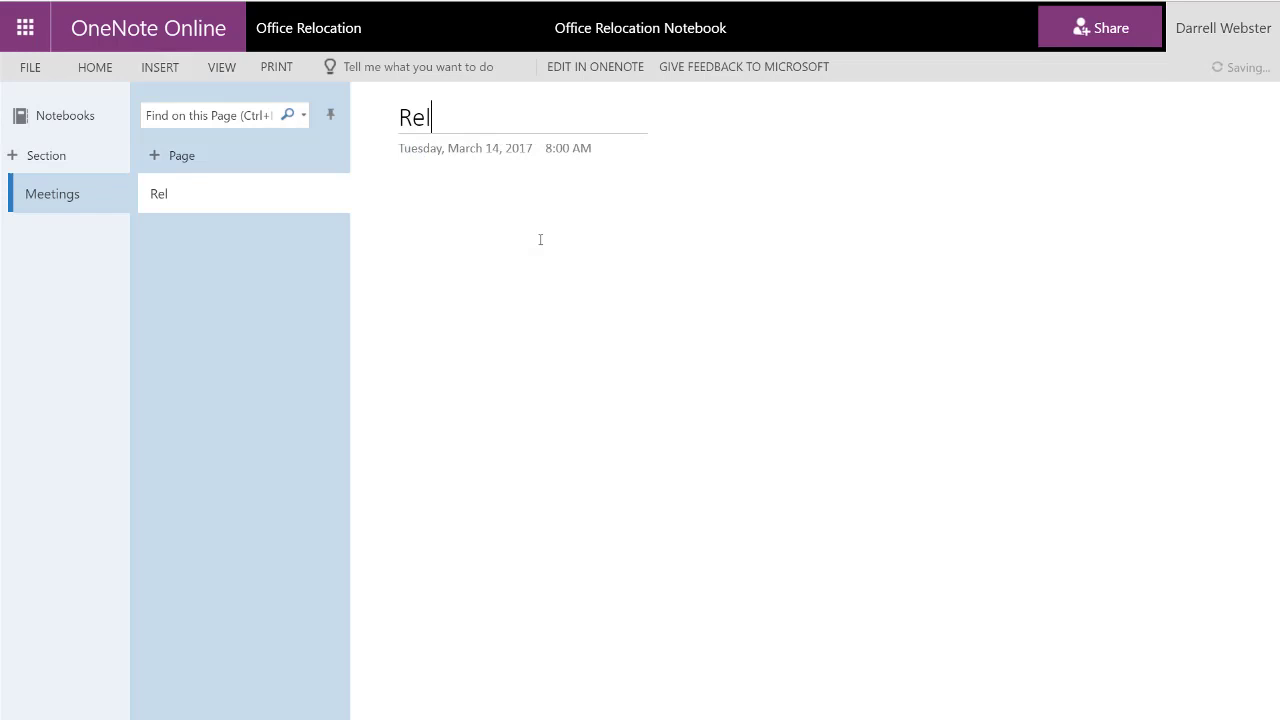
pyautogui.write('ocation meeting')
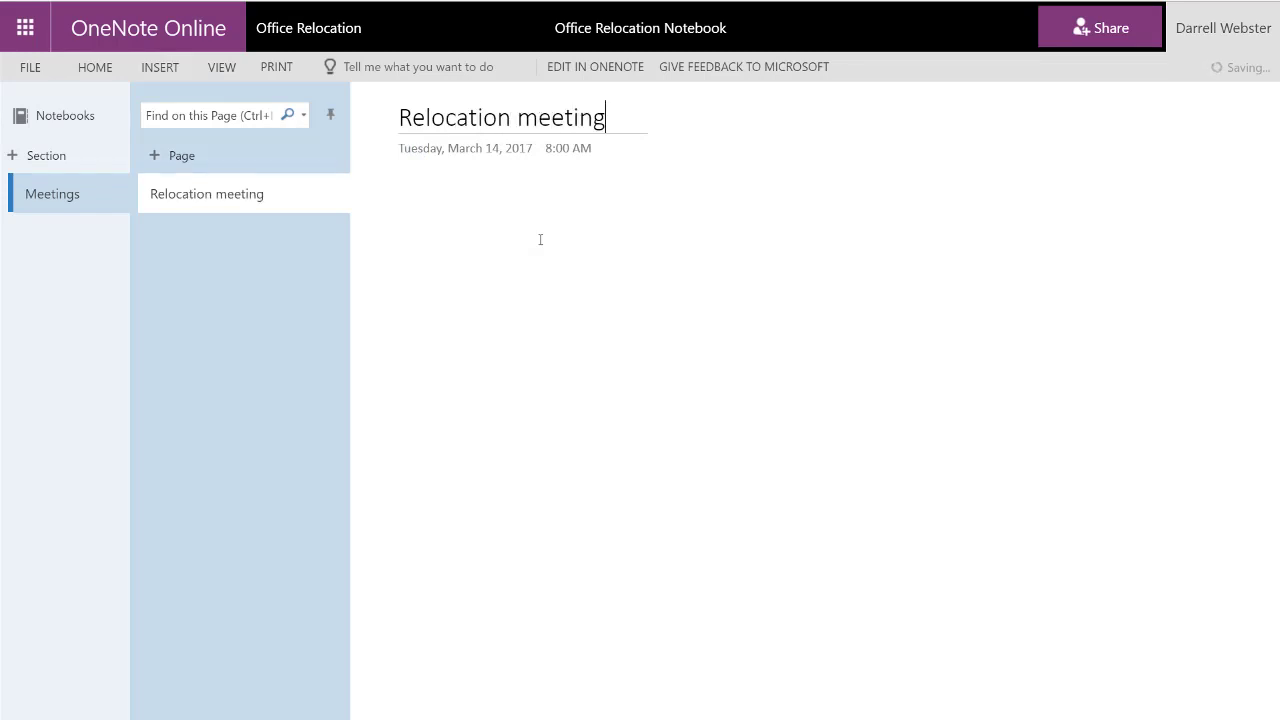
pyautogui.write(' one')
pyautogui.write('gend')
pyautogui.hotkey('ctrl', 'alt', '1')
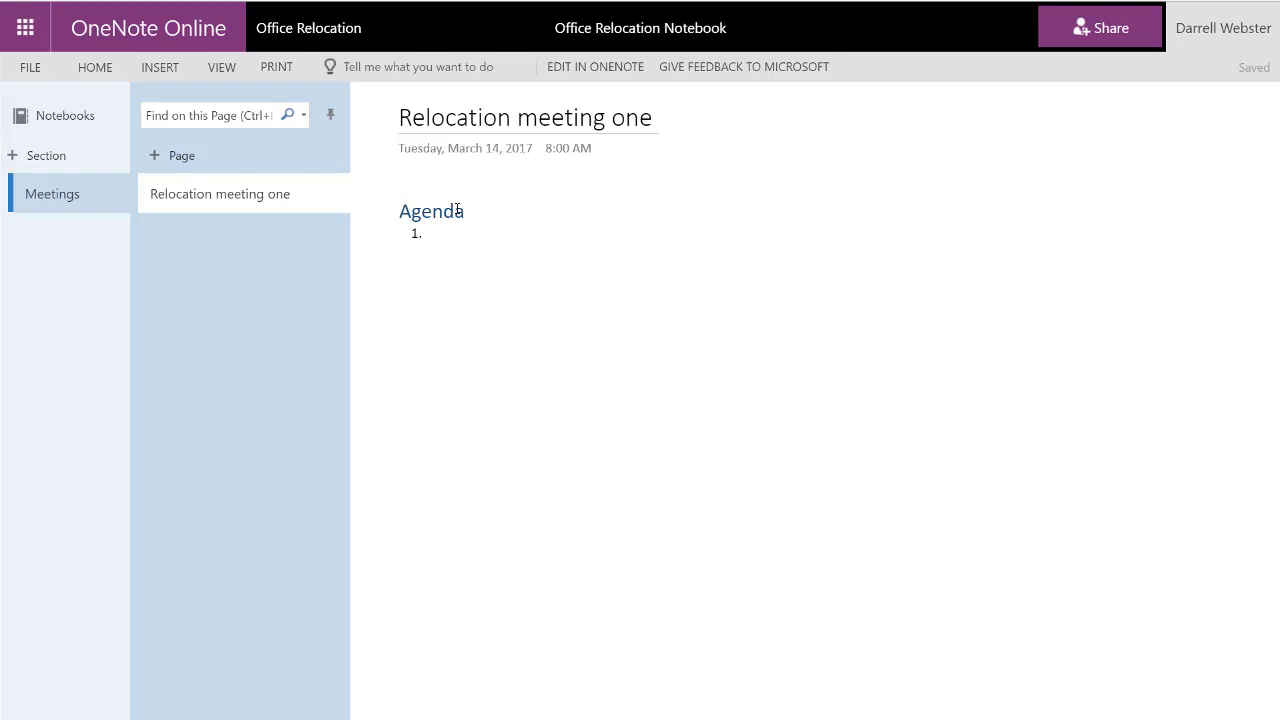
# From the Office Relocation site, add a news post titled 'New office furniture chosen'.
pyautogui.click(312, 38)
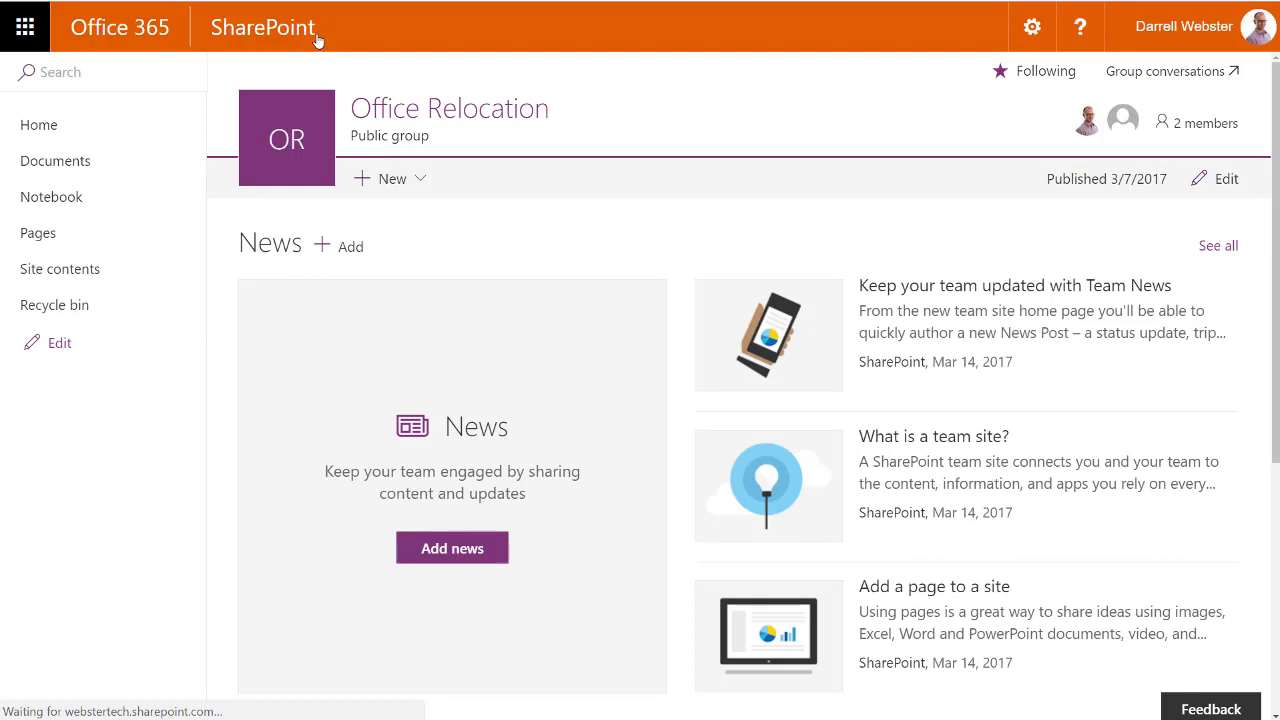
pyautogui.click(336, 254)
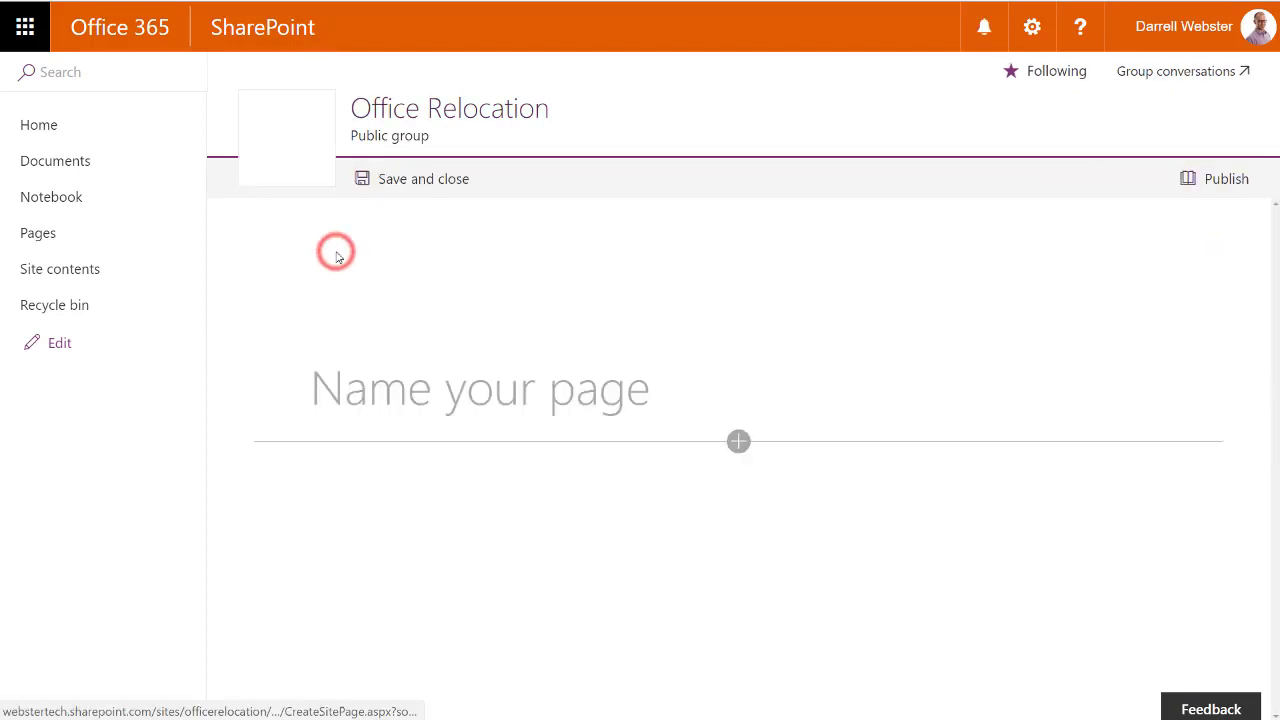
pyautogui.click(363, 416)
pyautogui.write('New')
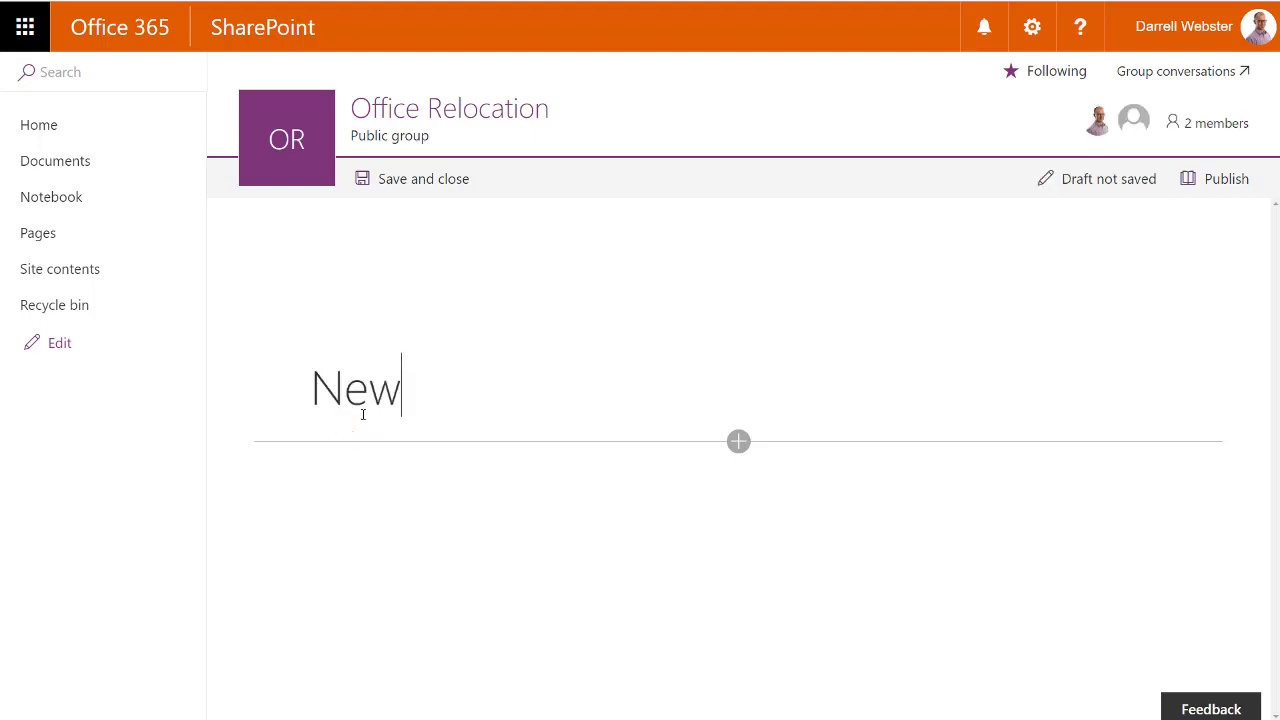
pyautogui.write(' office furt')
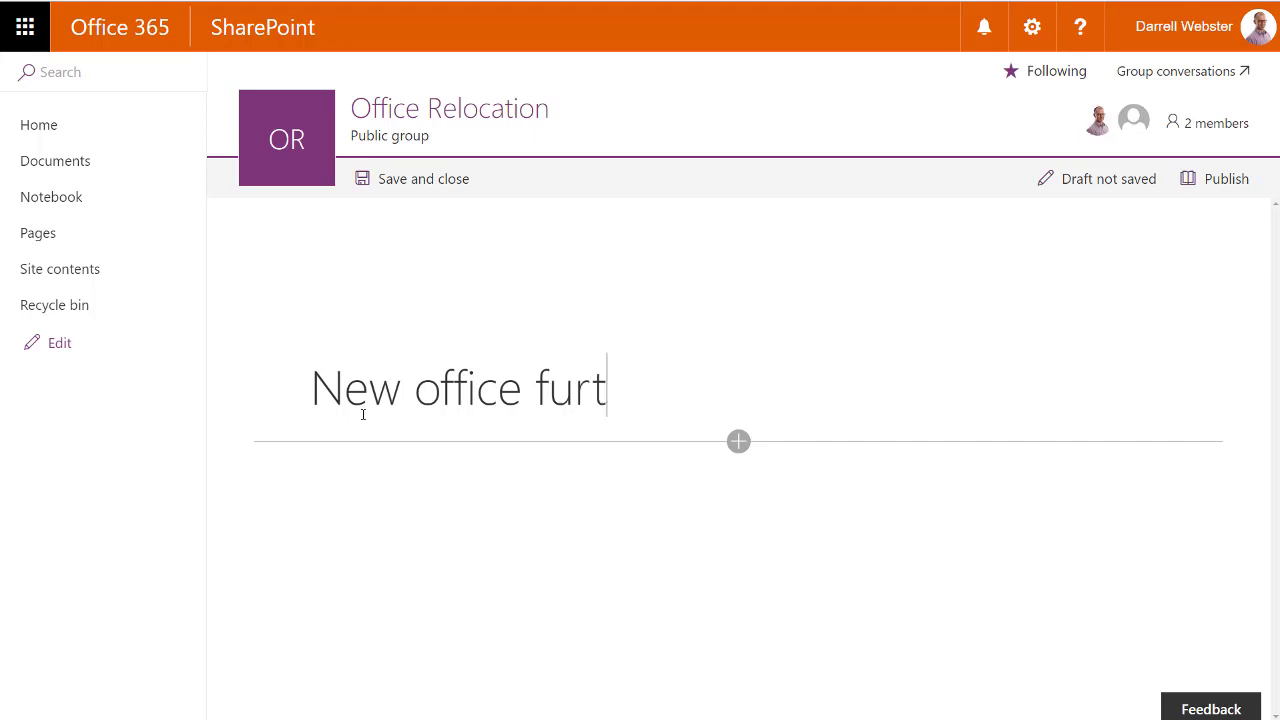
pyautogui.press('BackSpace')
pyautogui.write('niture ')
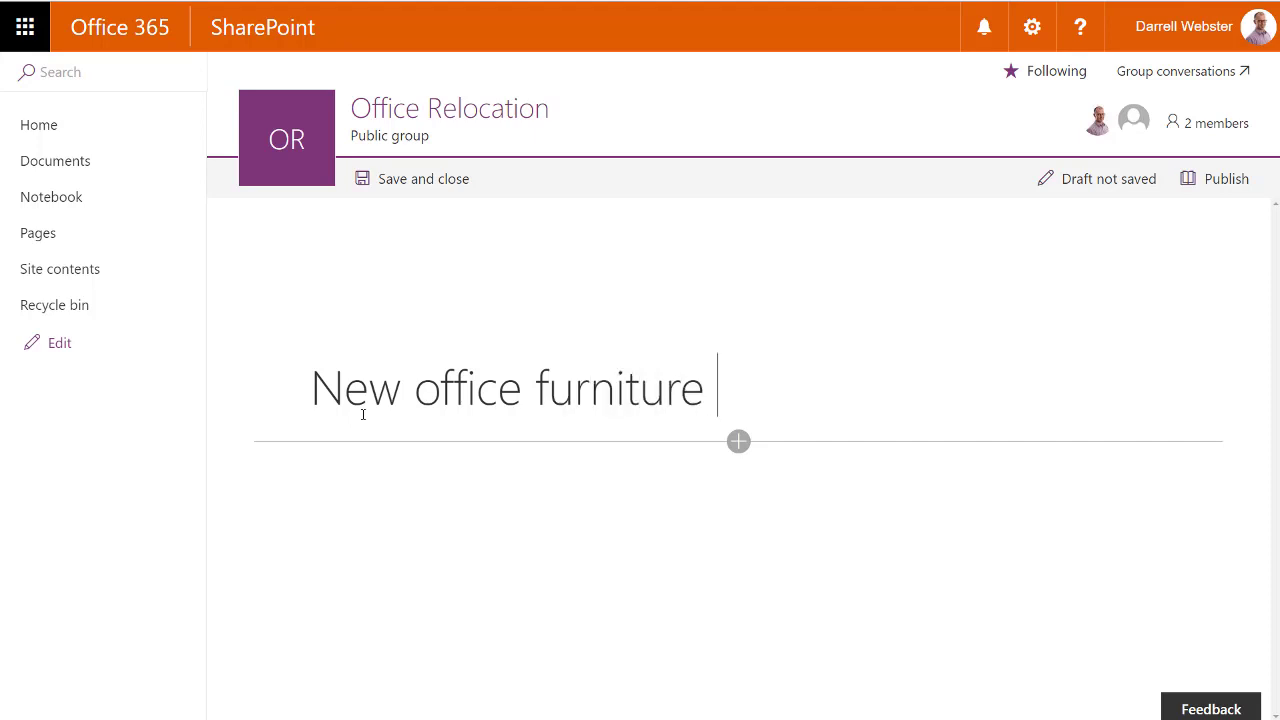
pyautogui.write('chosen')
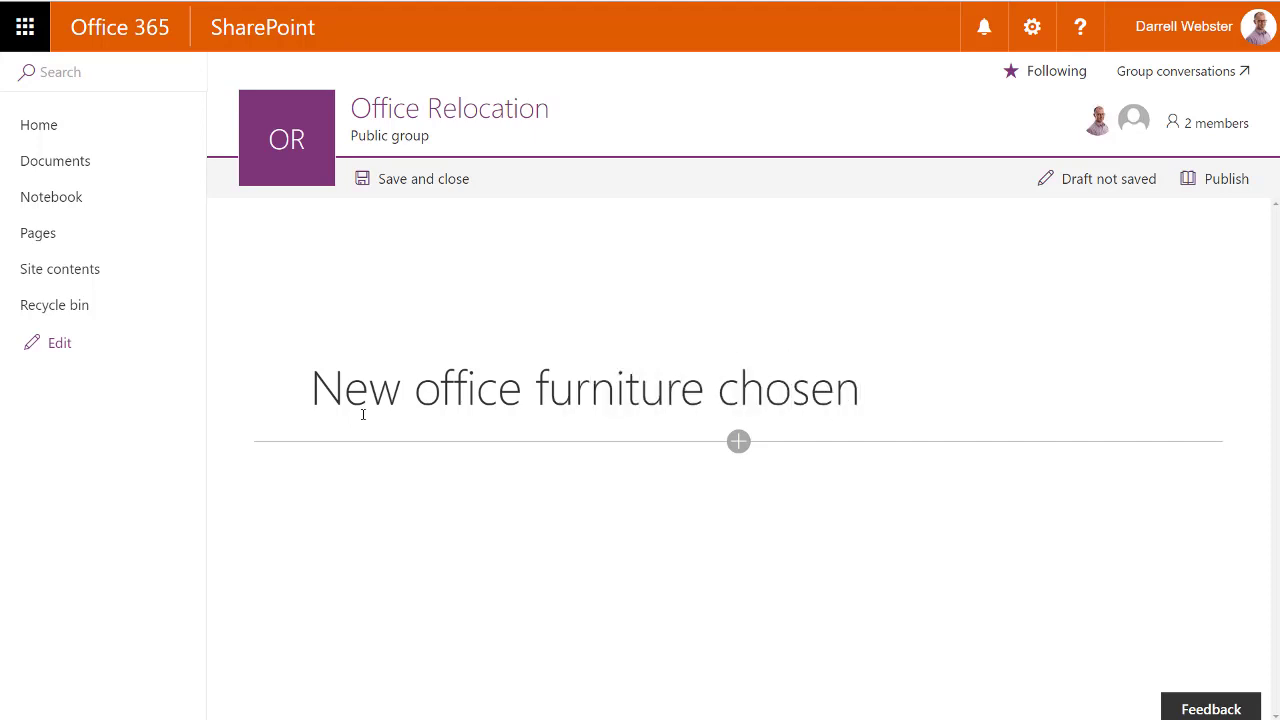
# Insert an Image section with the uploaded modular office cubicle photo below the title.
pyautogui.click(738, 441)
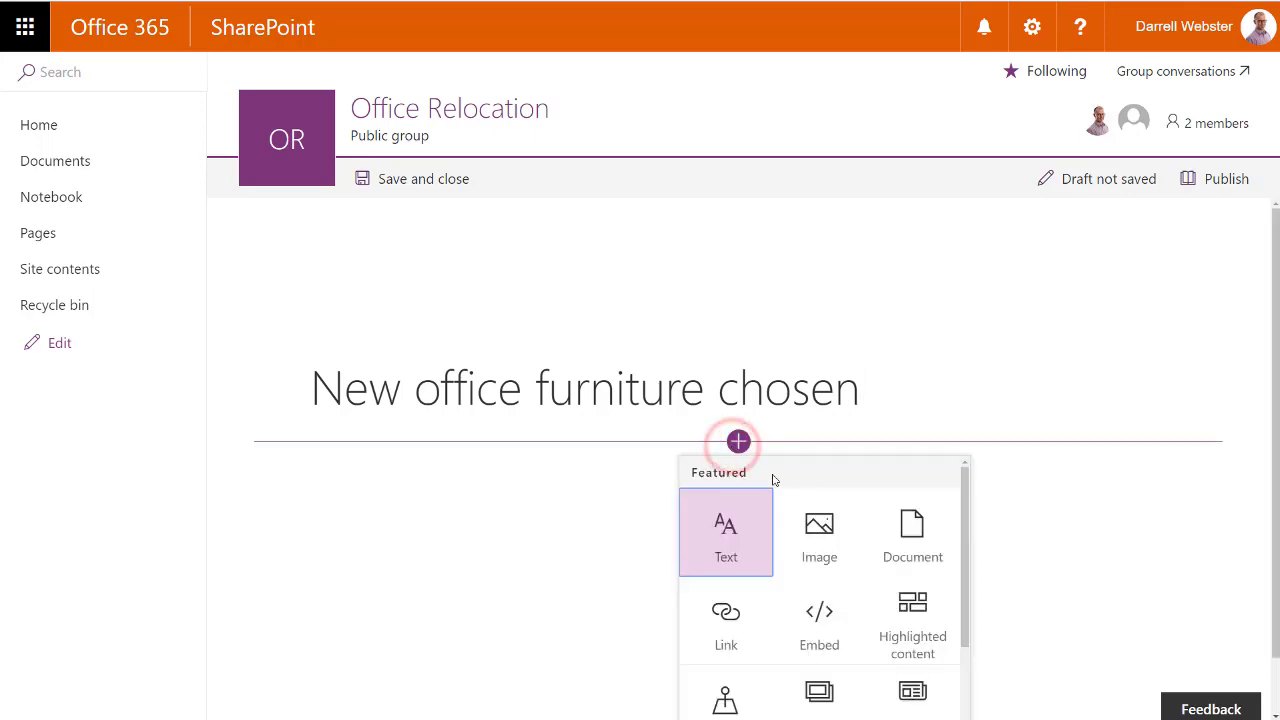
pyautogui.click(819, 528)
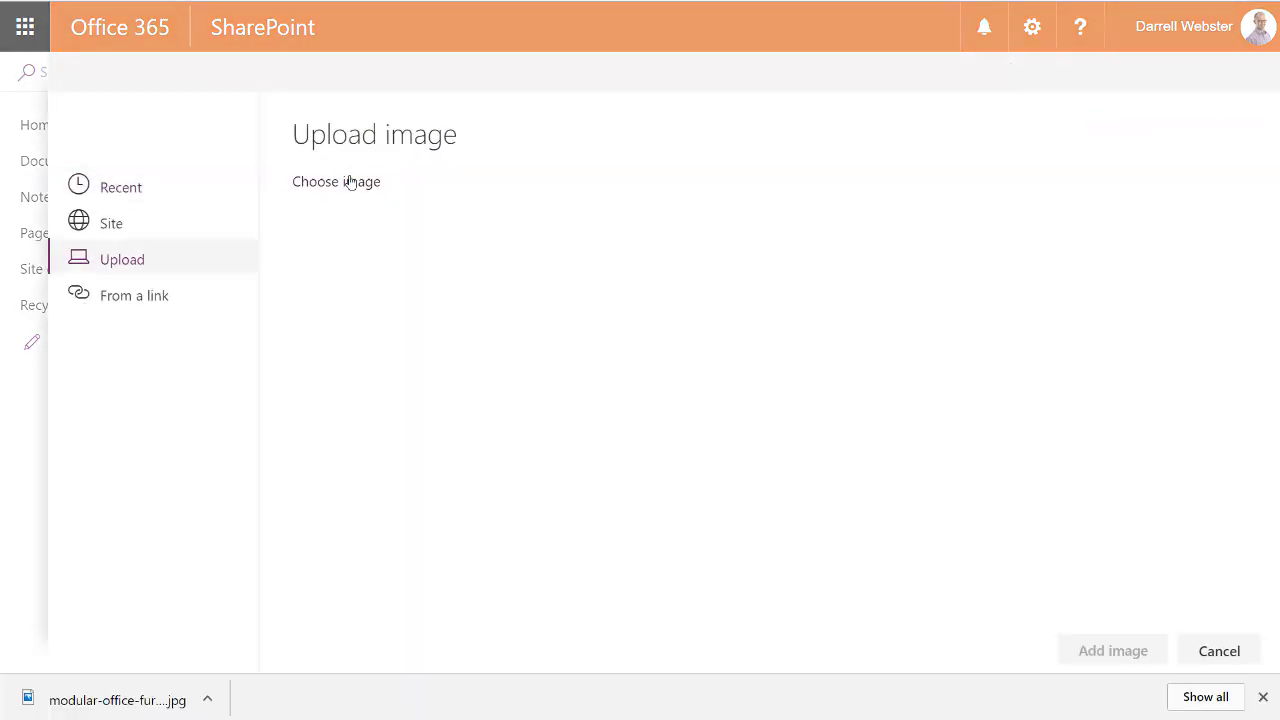
pyautogui.click(349, 181)
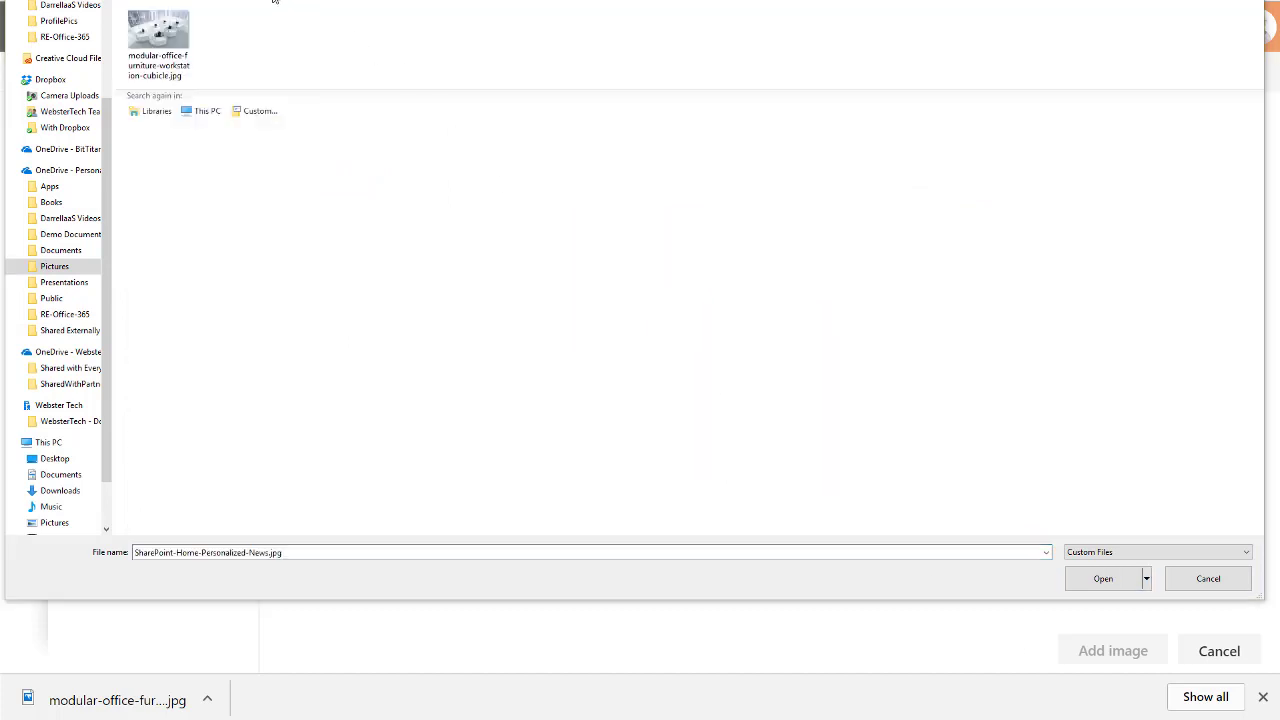
pyautogui.doubleClick(158, 35)
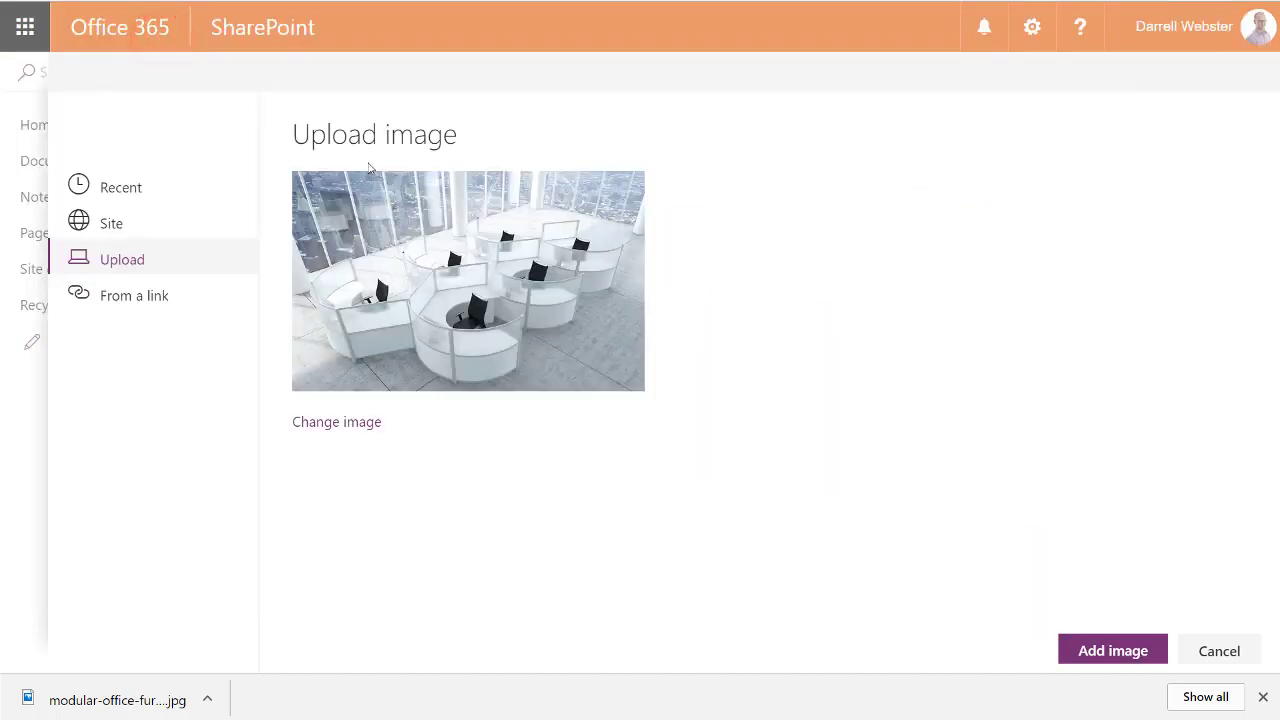
pyautogui.click(1114, 655)
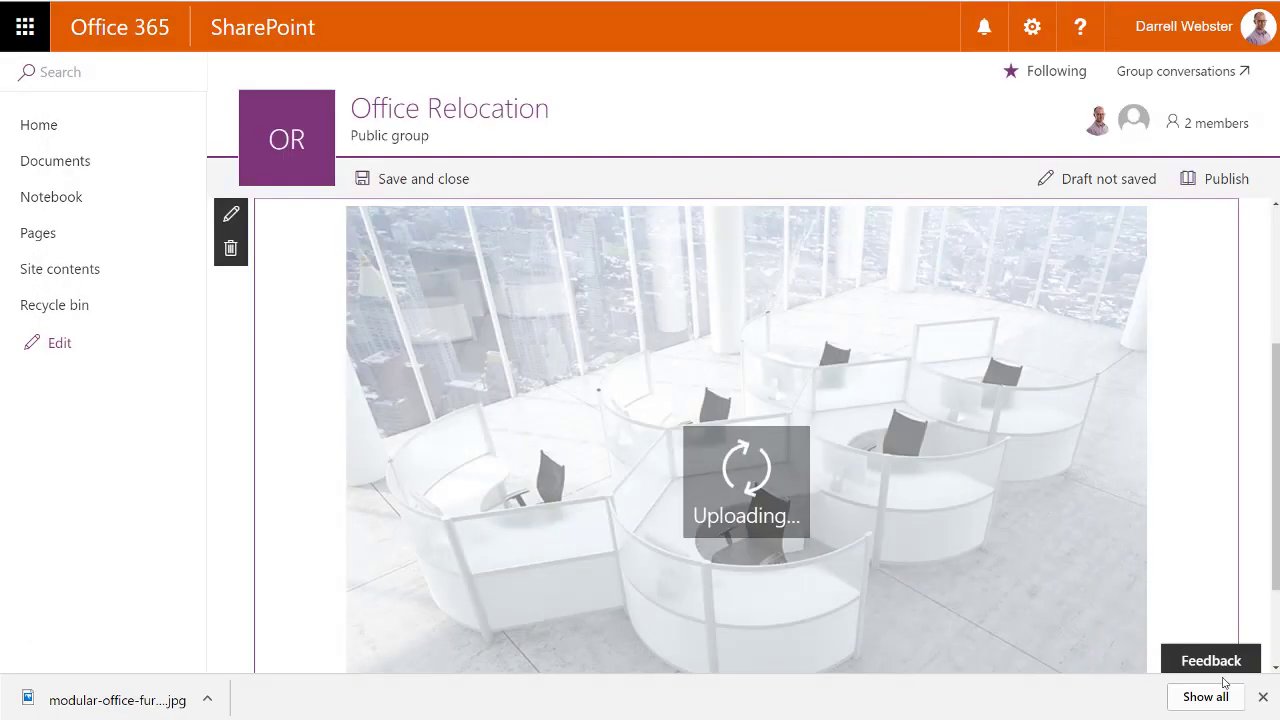
pyautogui.click(1263, 698)
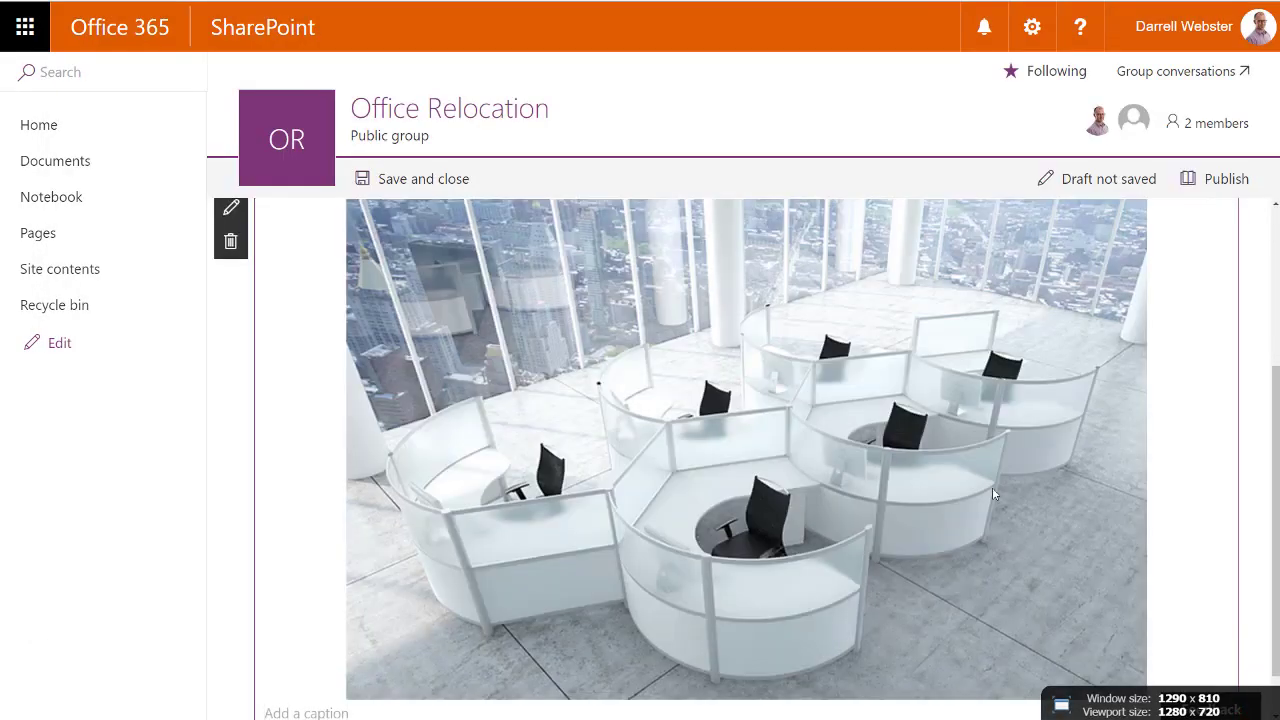
# Save, close and publish the furniture news post, then go to the Office Relocation home page.
pyautogui.click(384, 188)
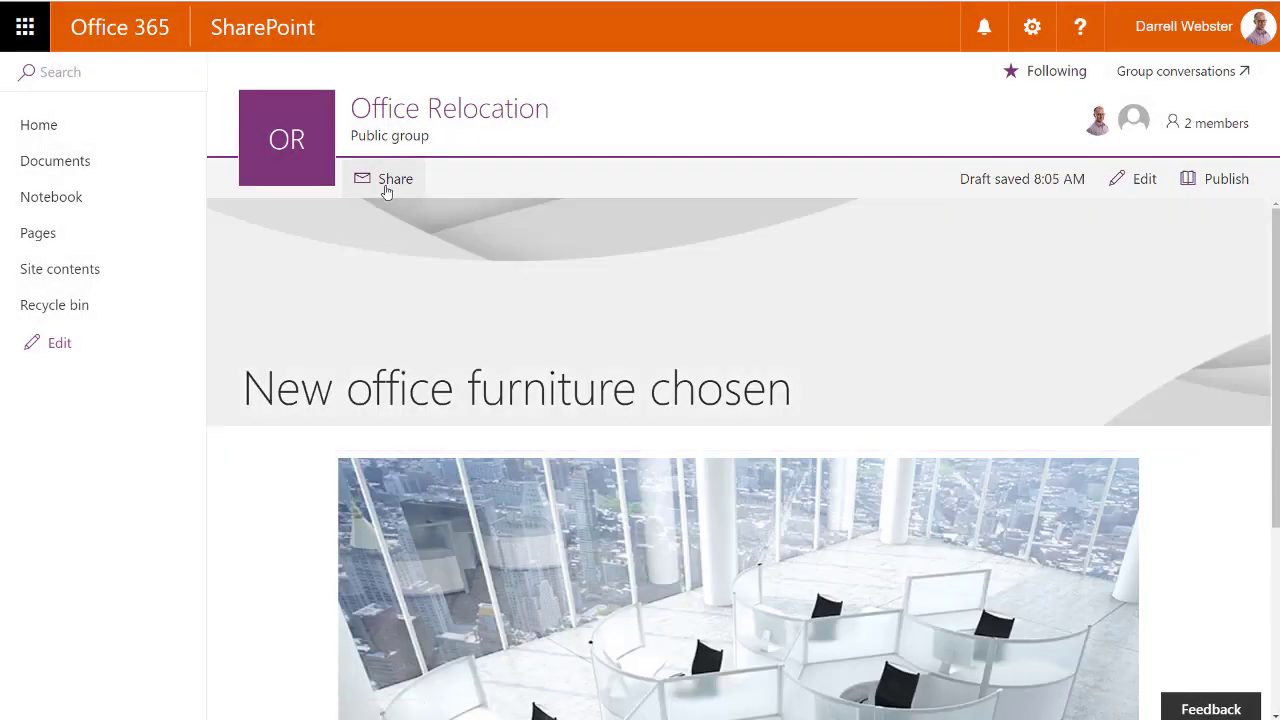
pyautogui.click(26, 128)
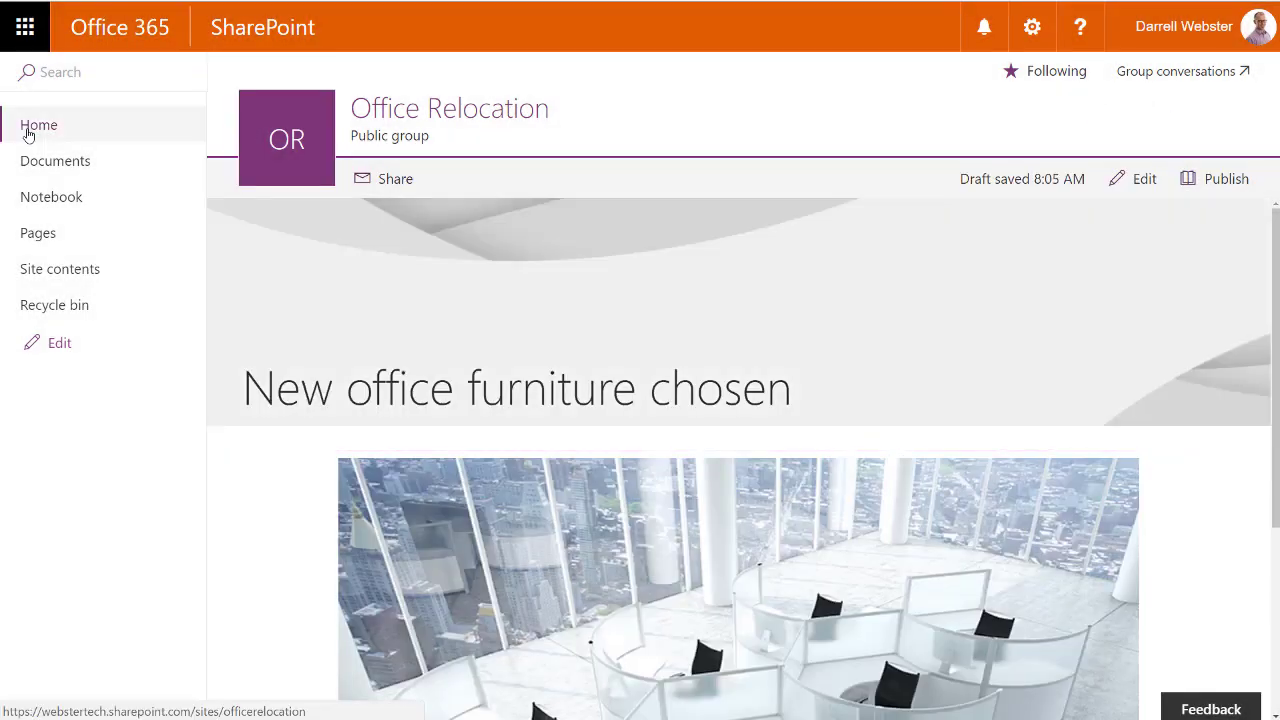
pyautogui.click(1214, 178)
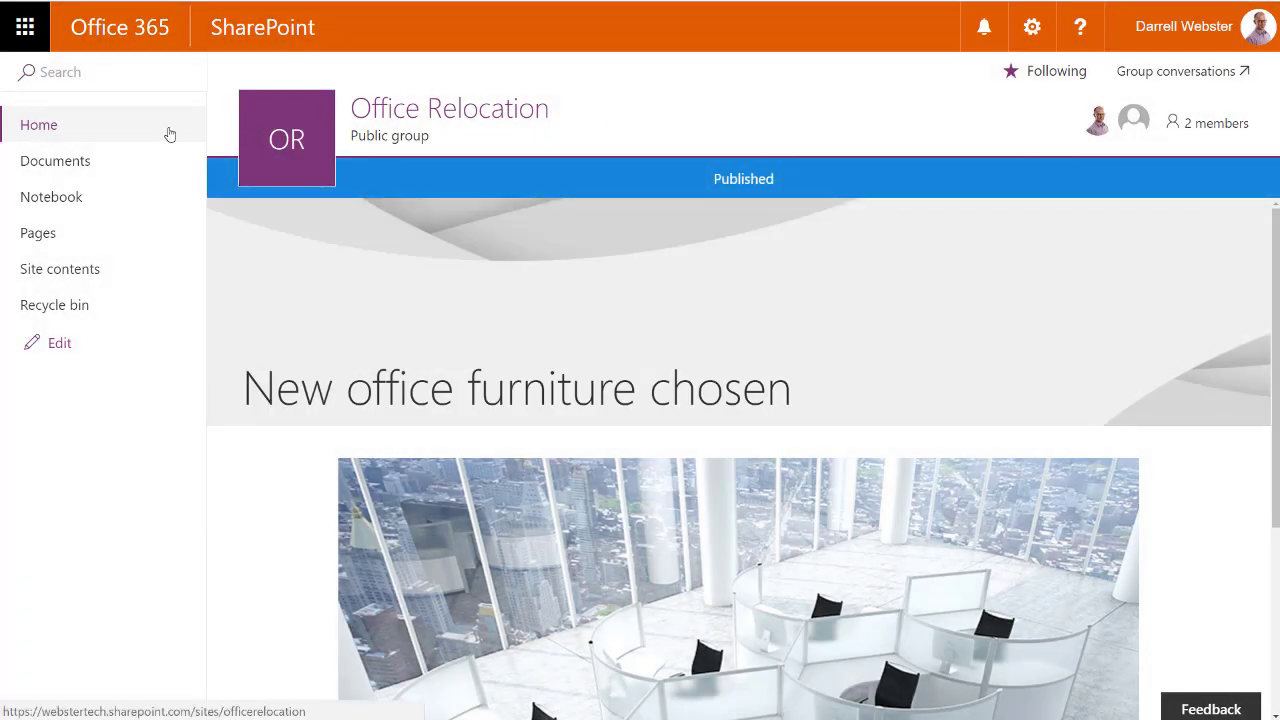
pyautogui.click(34, 130)
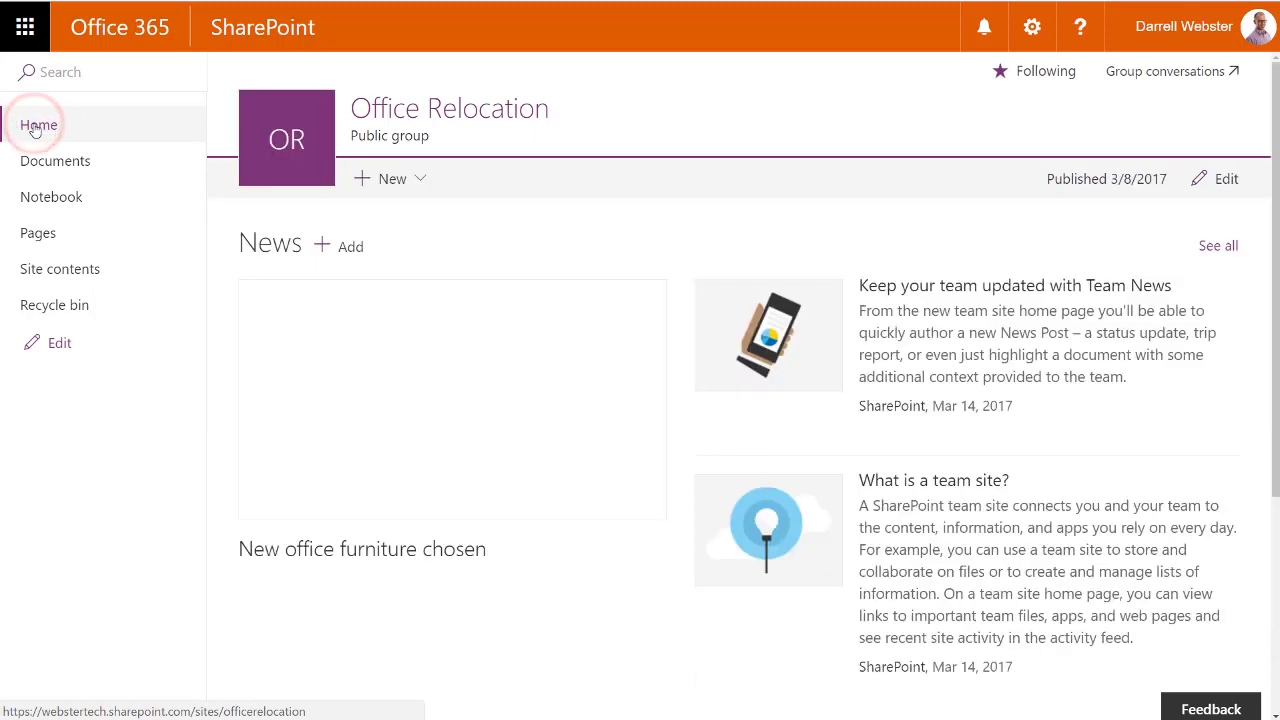